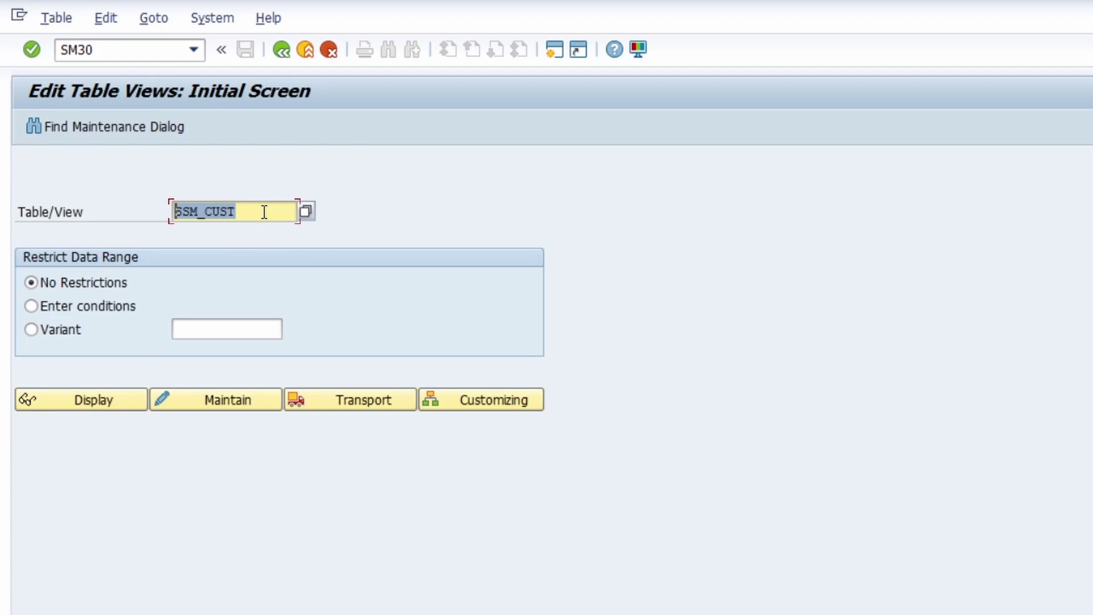
Open the SSM_CUST view for maintenance, accept the cross-client notice, and examine the START_IMAGE entry
left_click(263, 211)
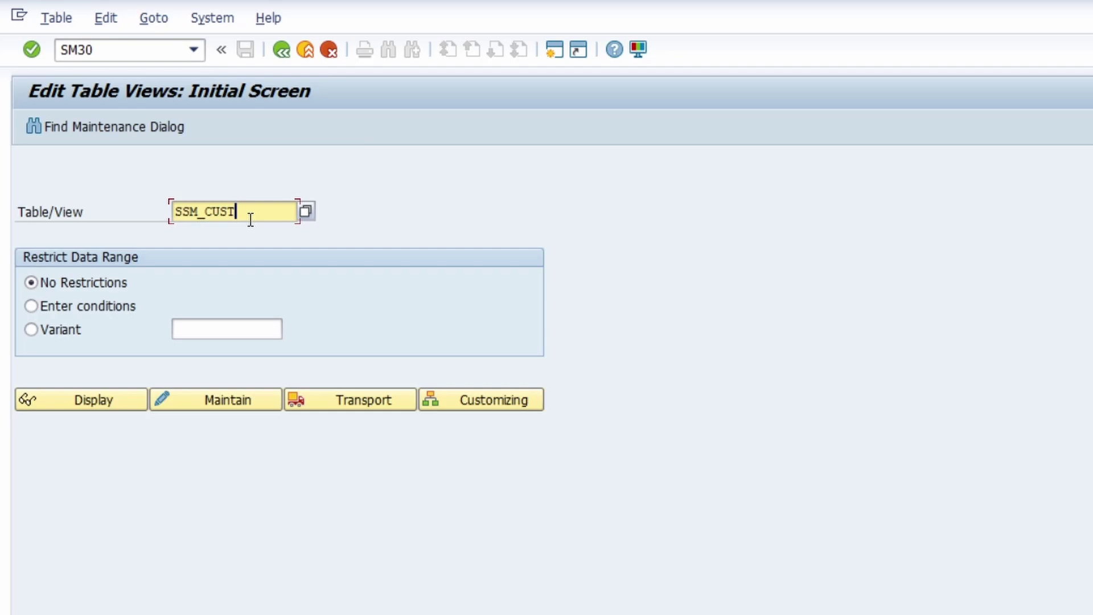
left_click(206, 398)
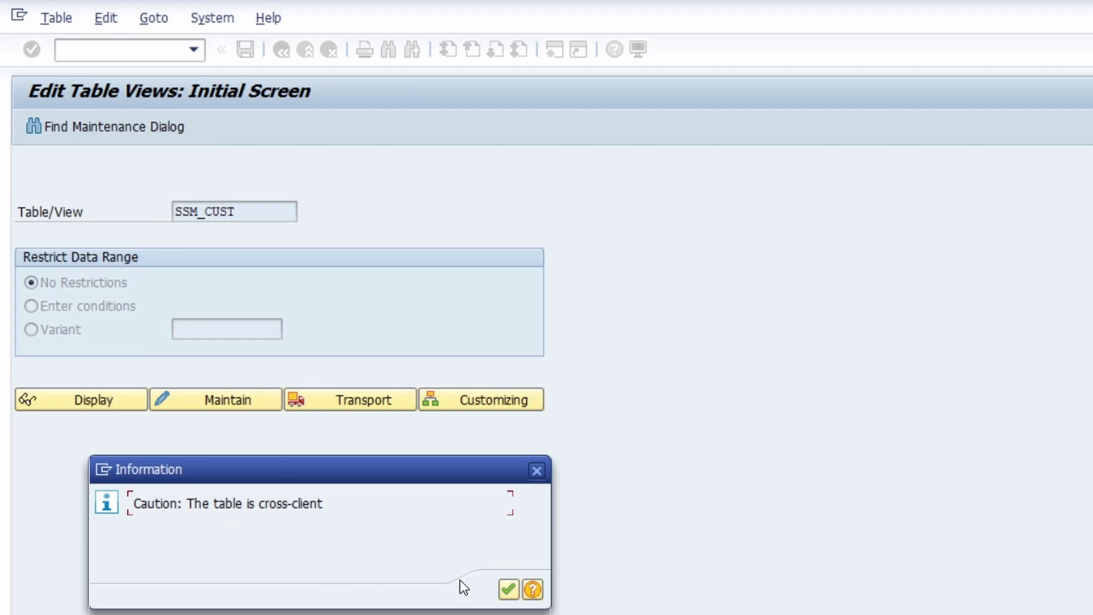
left_click(508, 590)
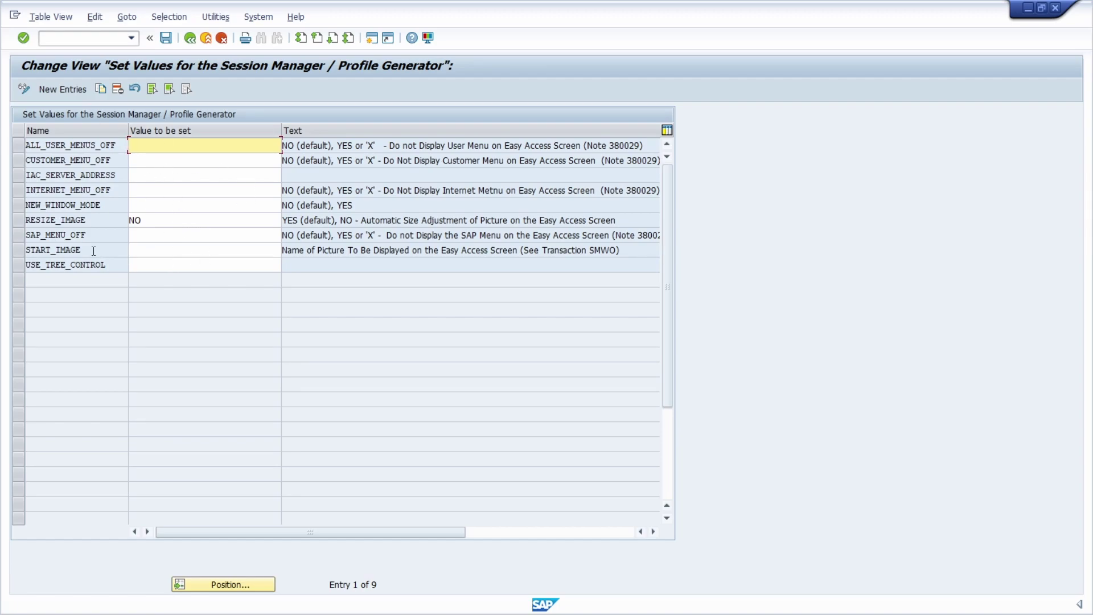
left_click(142, 251)
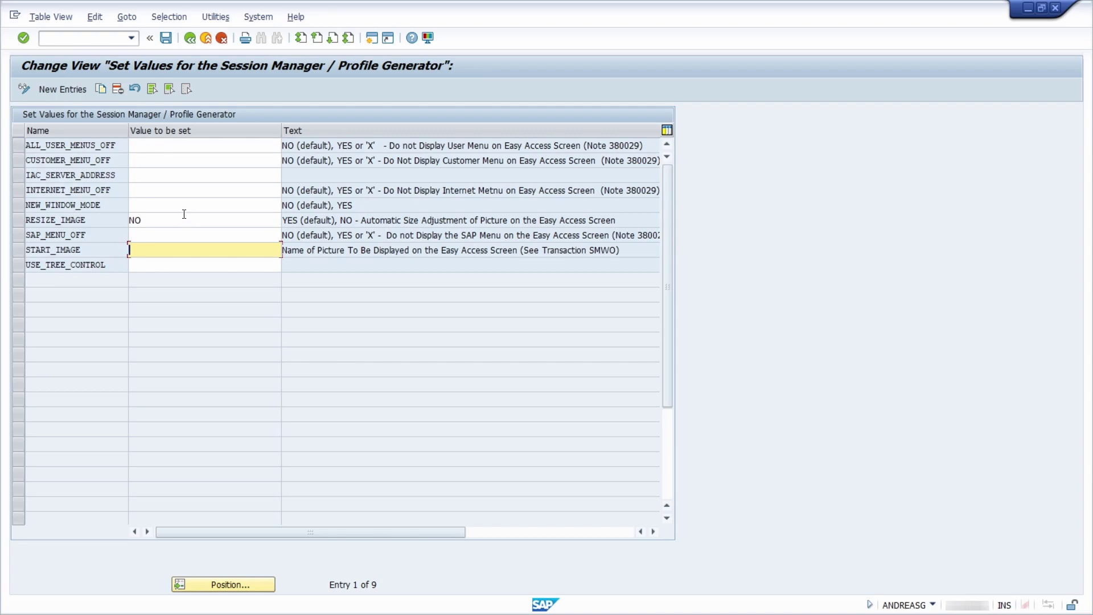
Switch to transaction SE11 and open the database table ZERP_UP in change mode
left_click(72, 40)
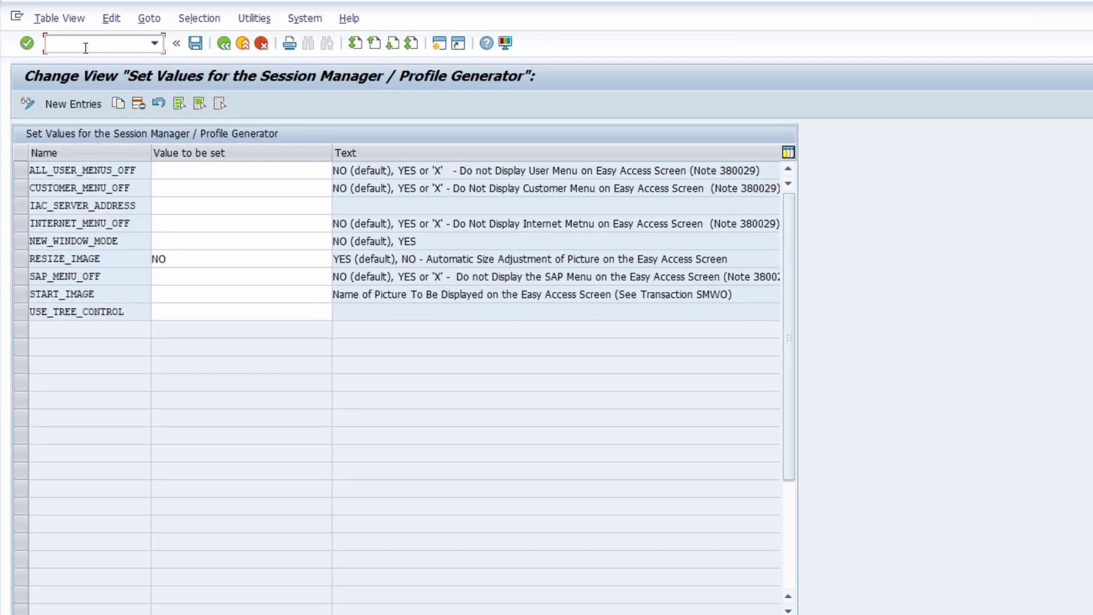
type("/nse11")
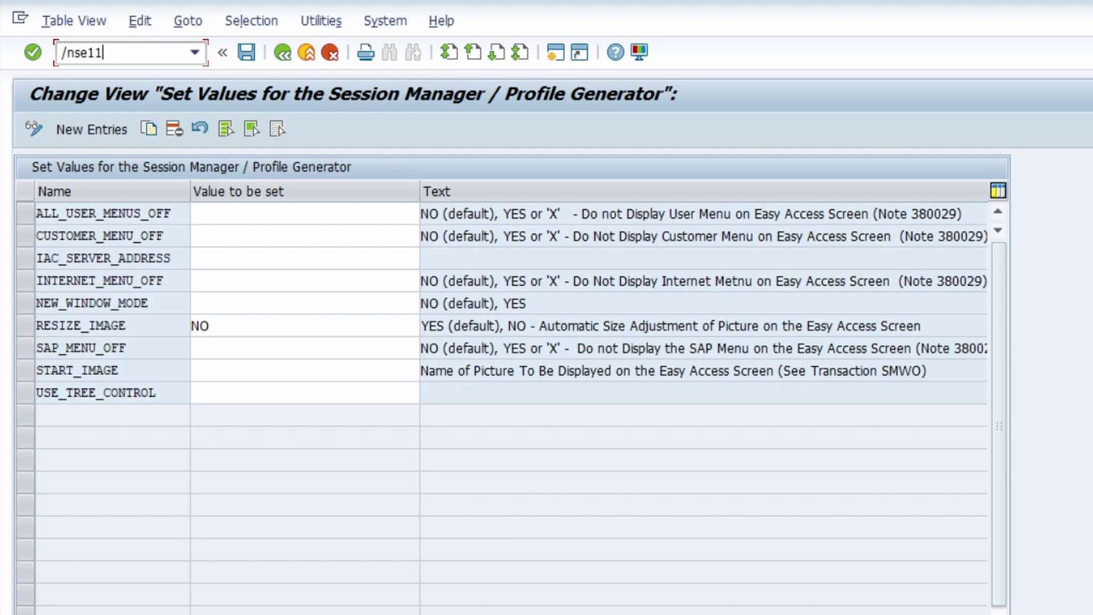
key("Return")
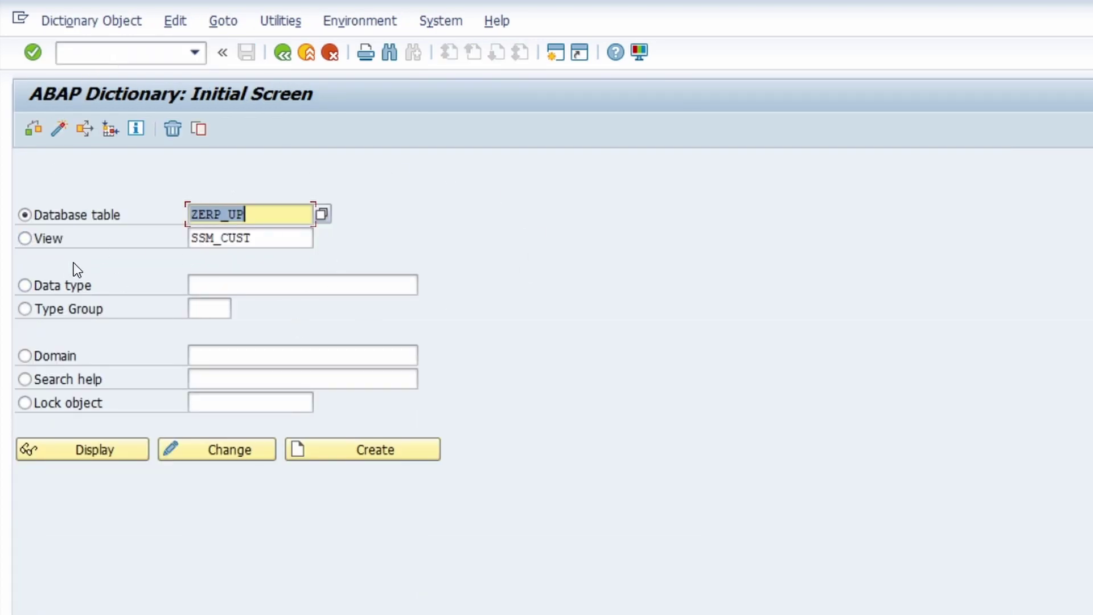
left_click(253, 214)
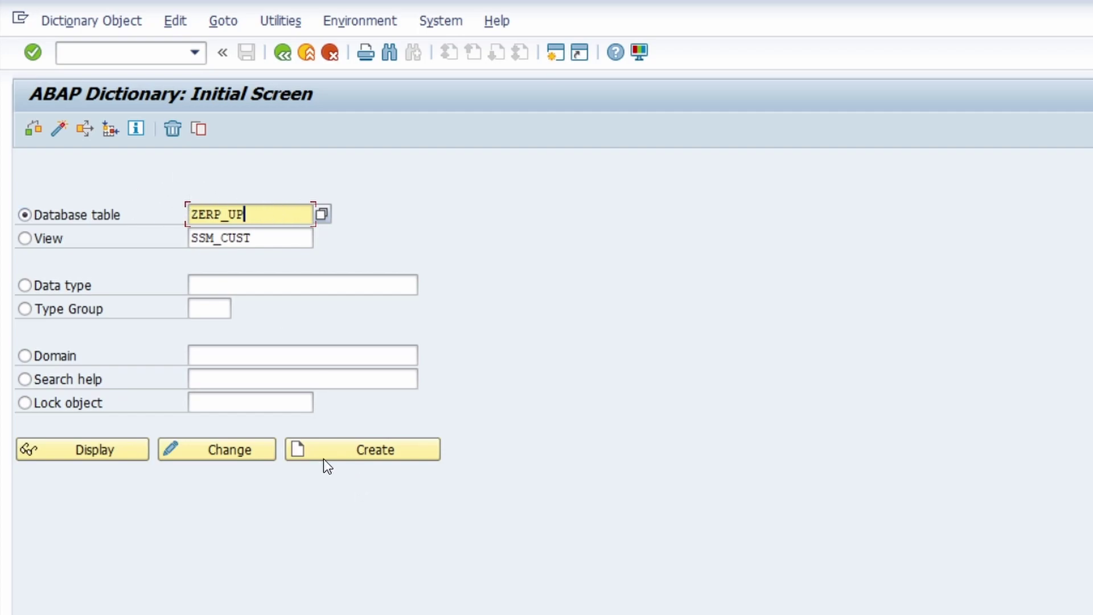
double_click(256, 215)
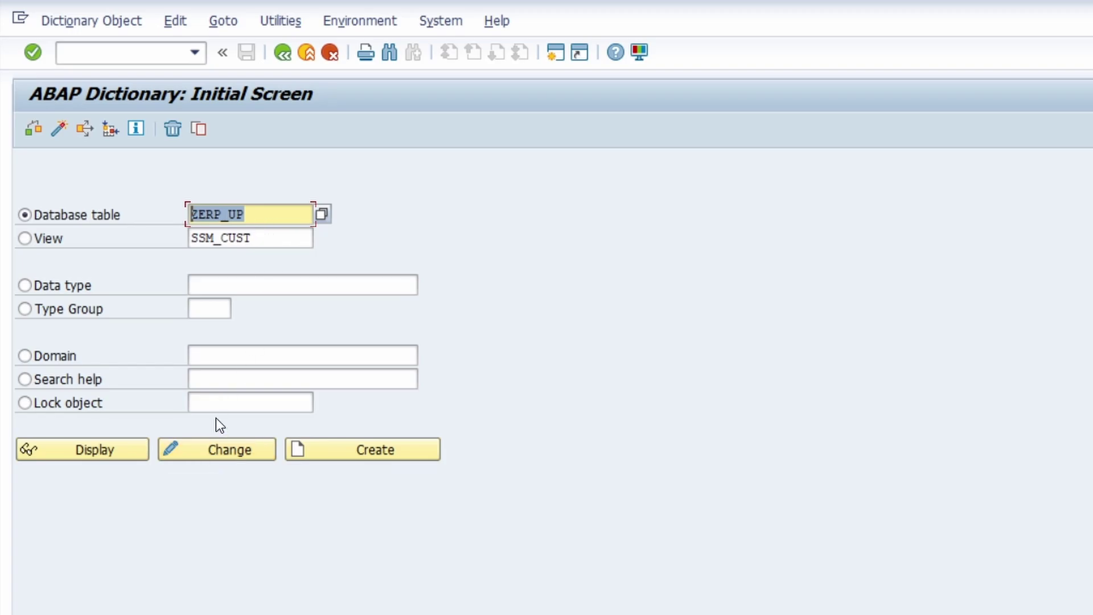
left_click(194, 456)
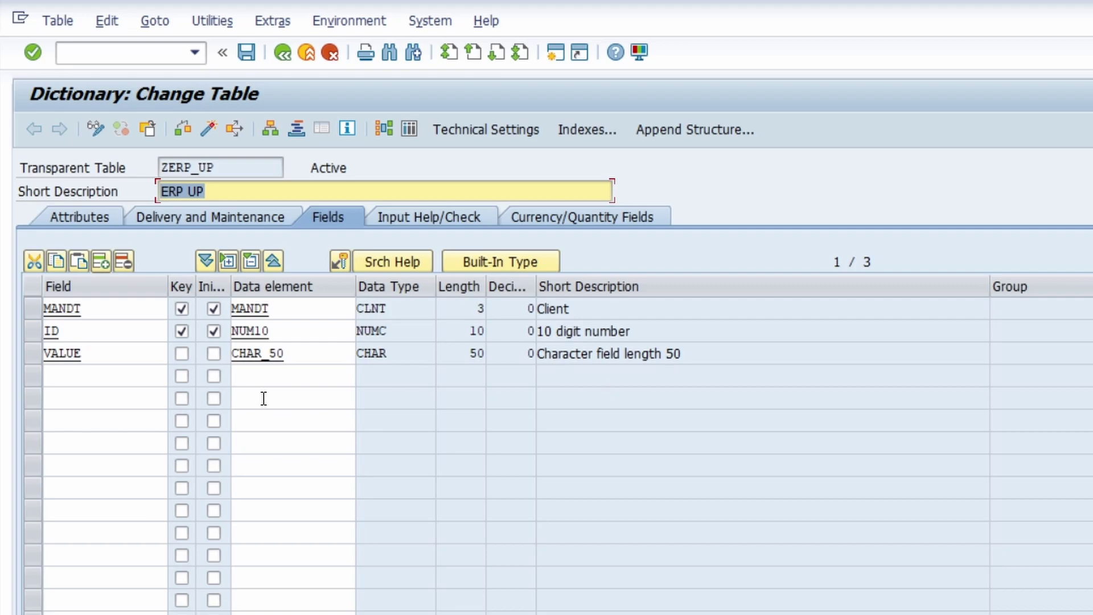
Open the Table Maintenance Generator for table ZERP_UP
left_click(214, 21)
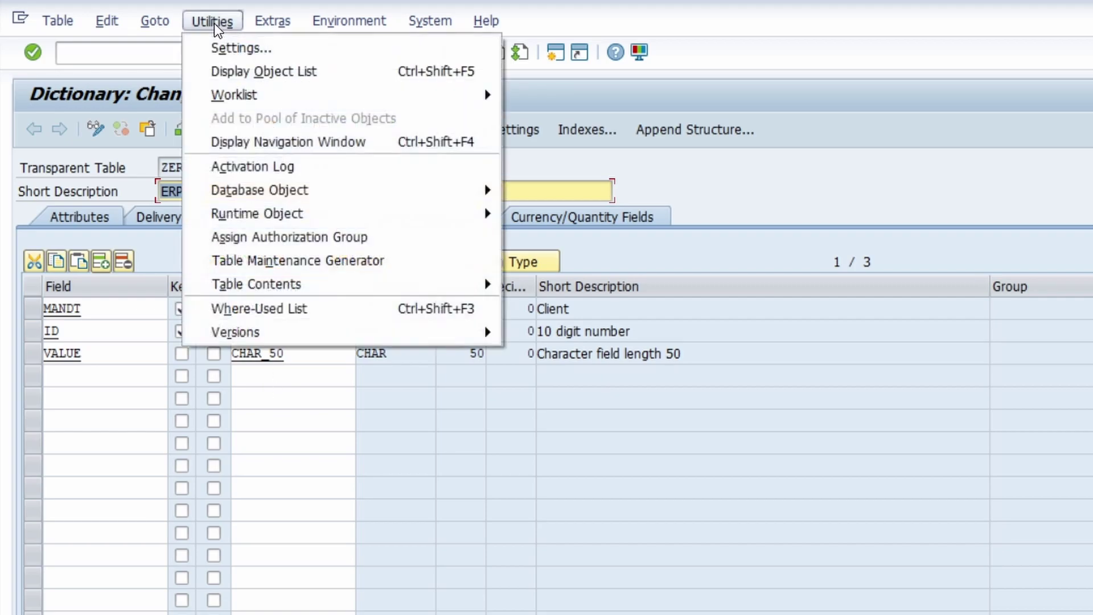
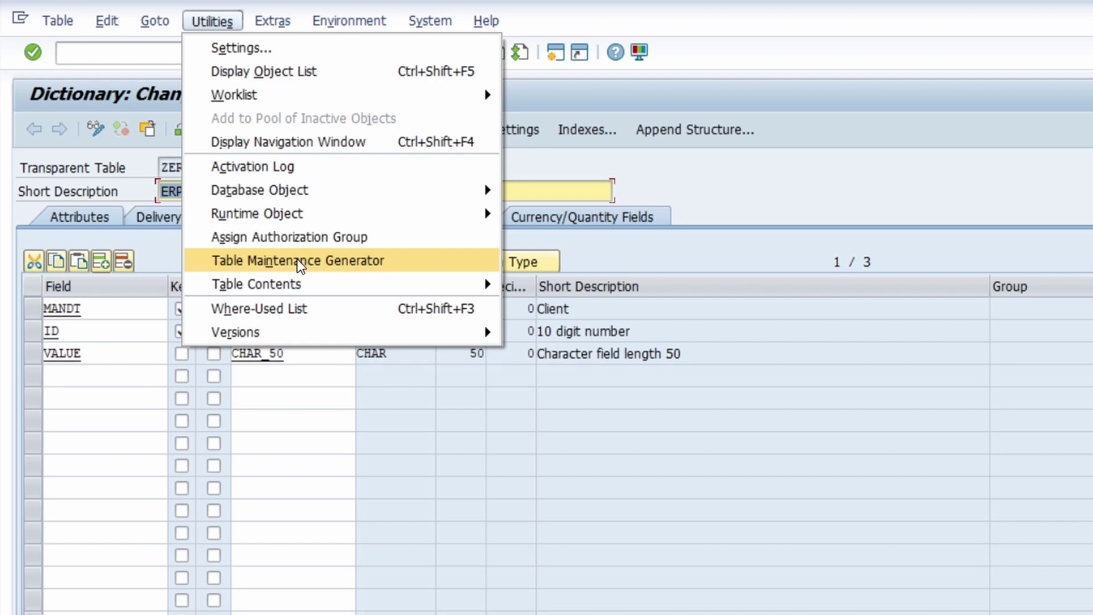
left_click(296, 260)
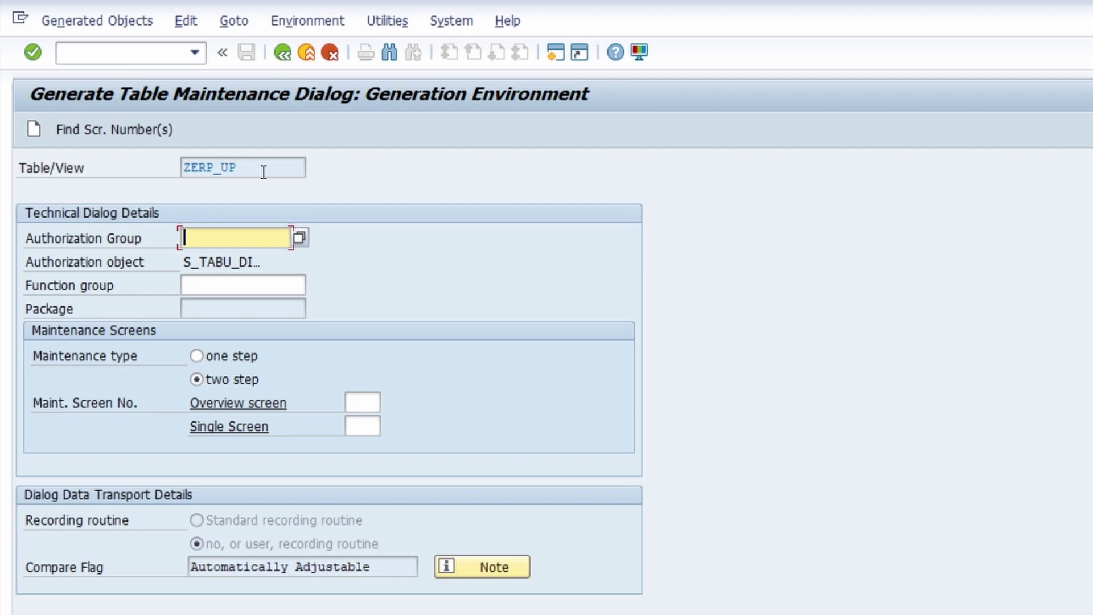
left_click_drag(264, 169, 184, 168)
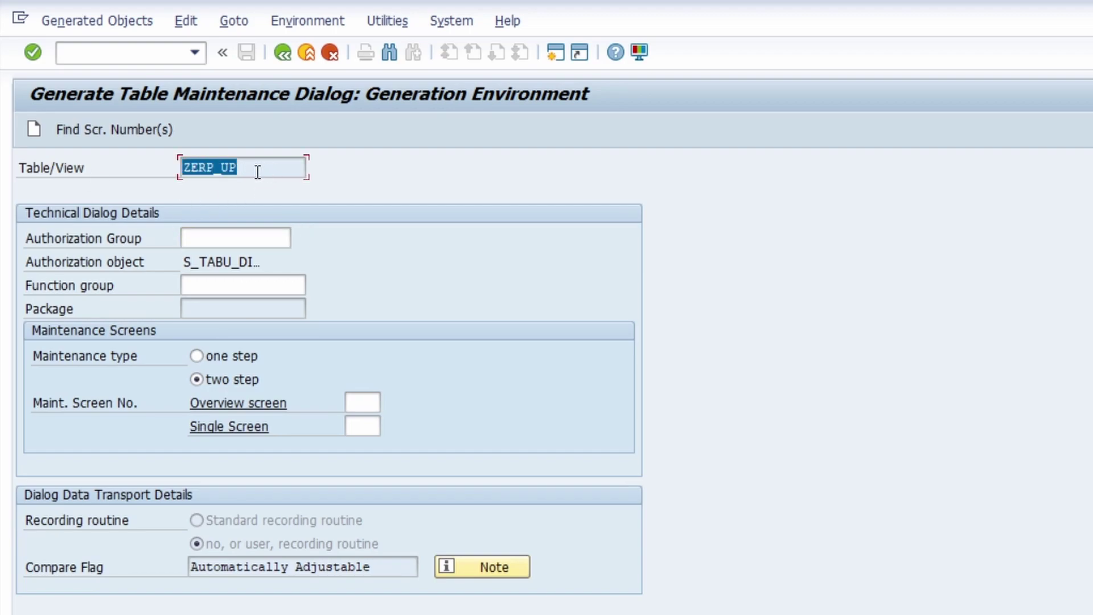
View the available authorization groups, then set the maintenance dialog's authorization group to &NC&
left_click(215, 240)
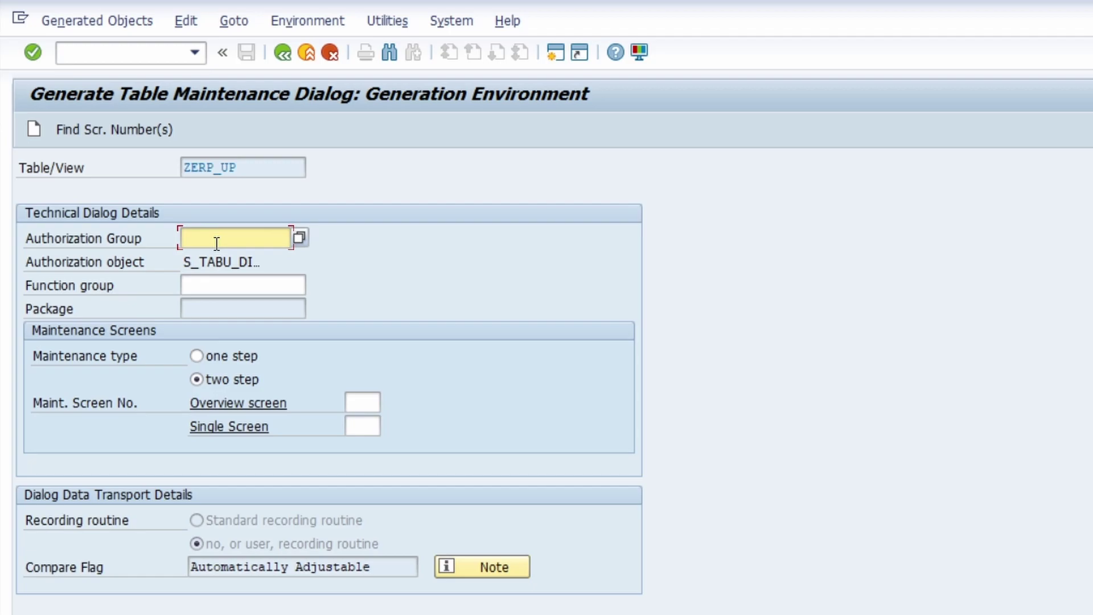
left_click(302, 236)
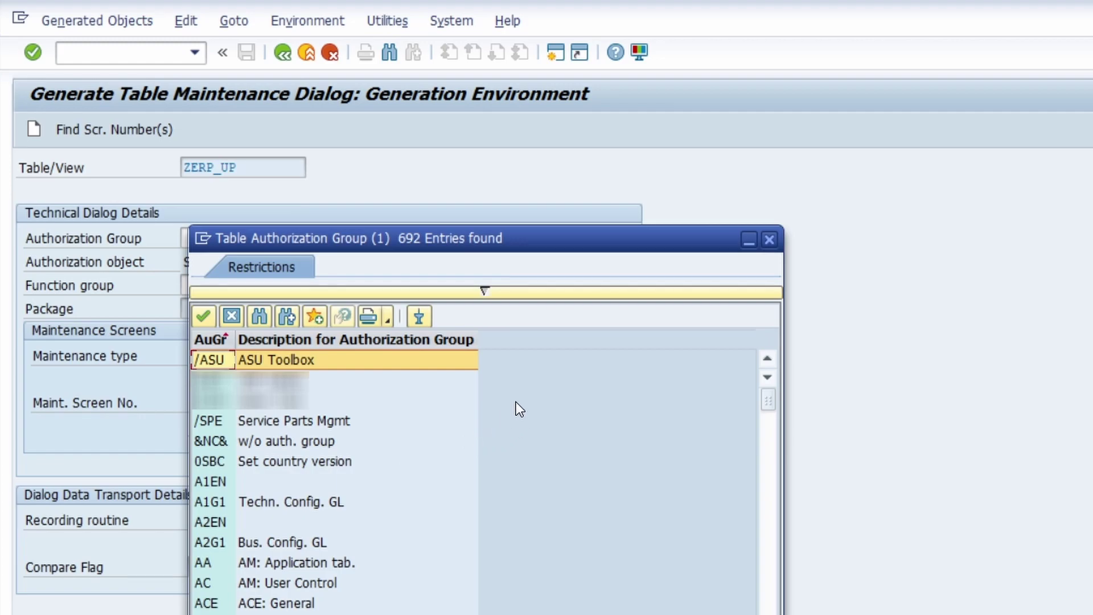
left_click(770, 240)
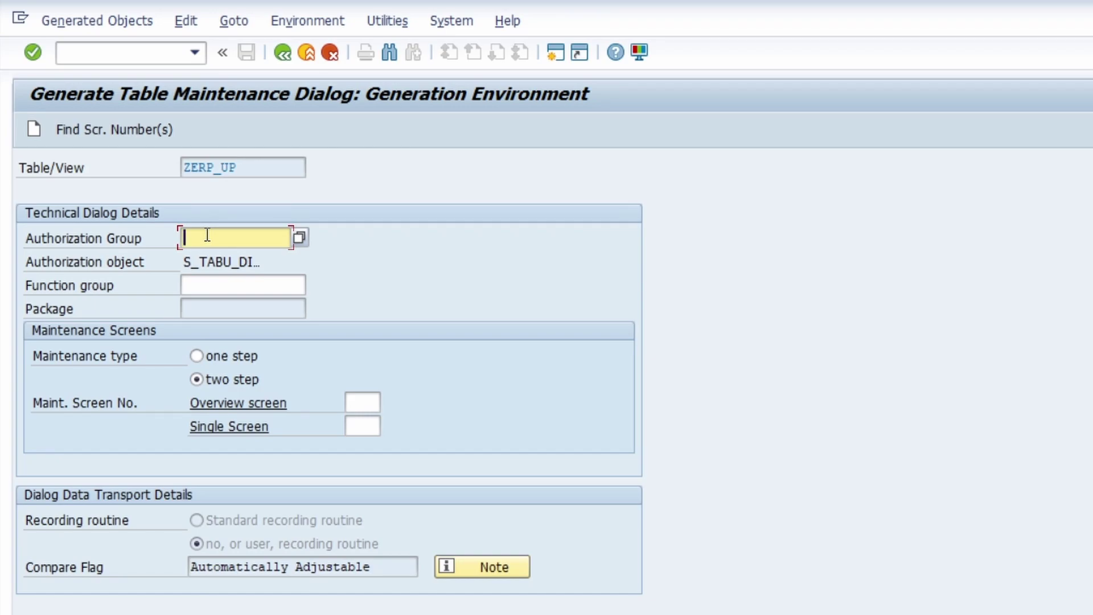
type("&NC&")
Set the maintenance dialog's function group to Z_ERP_UP
left_click(208, 287)
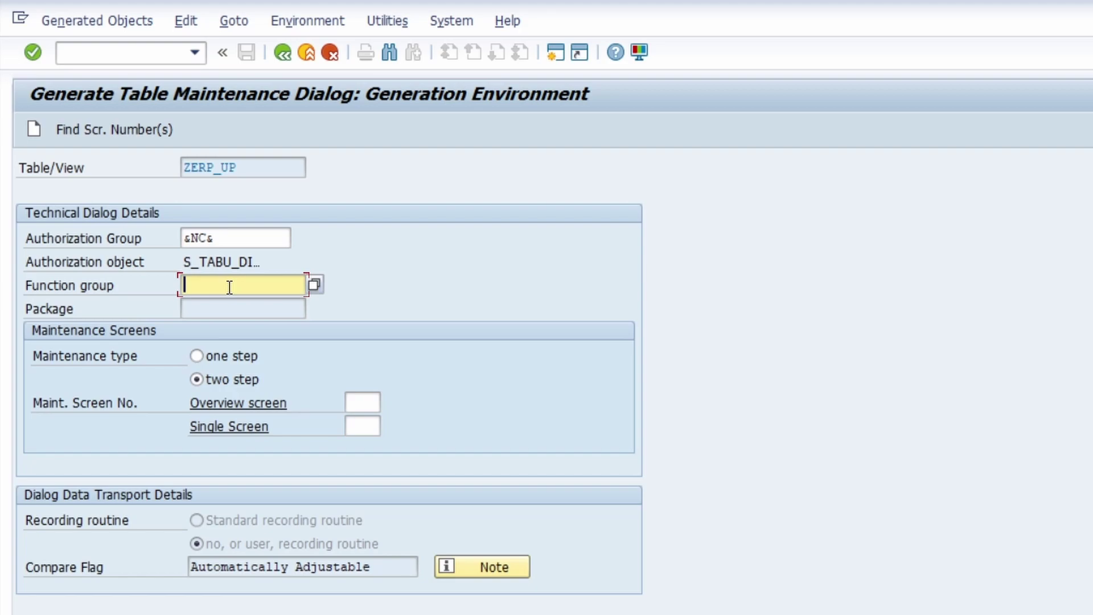
type("Z_")
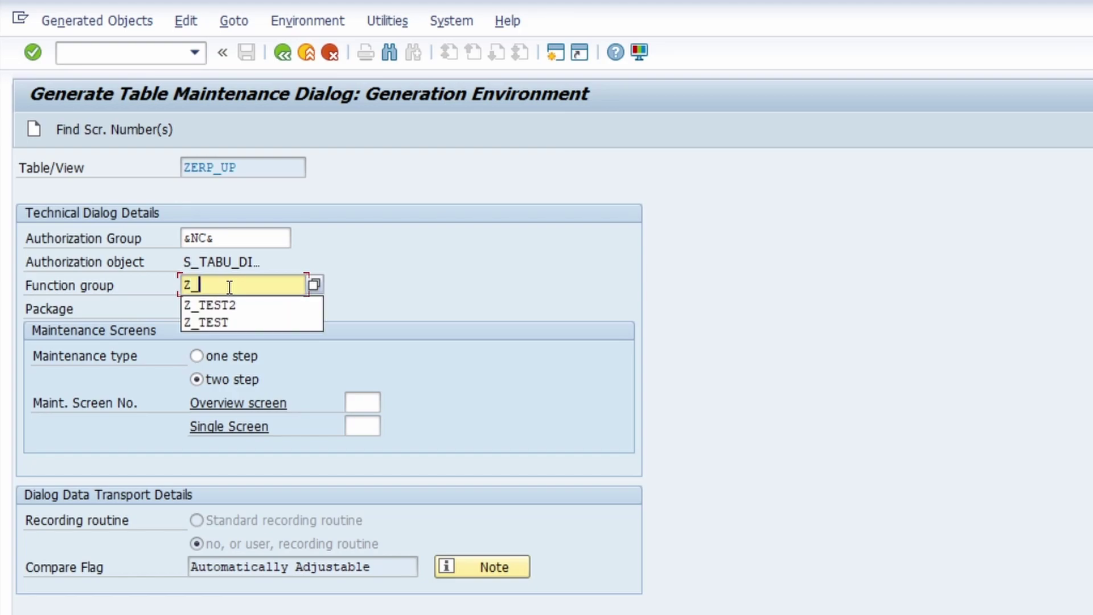
type("ERP_UP")
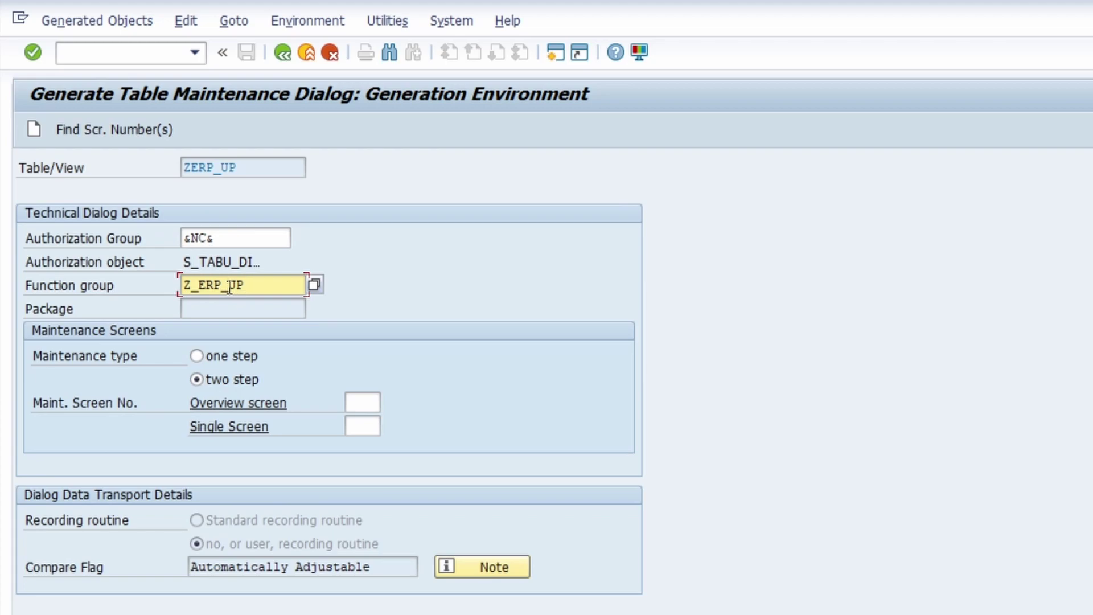
key("Return")
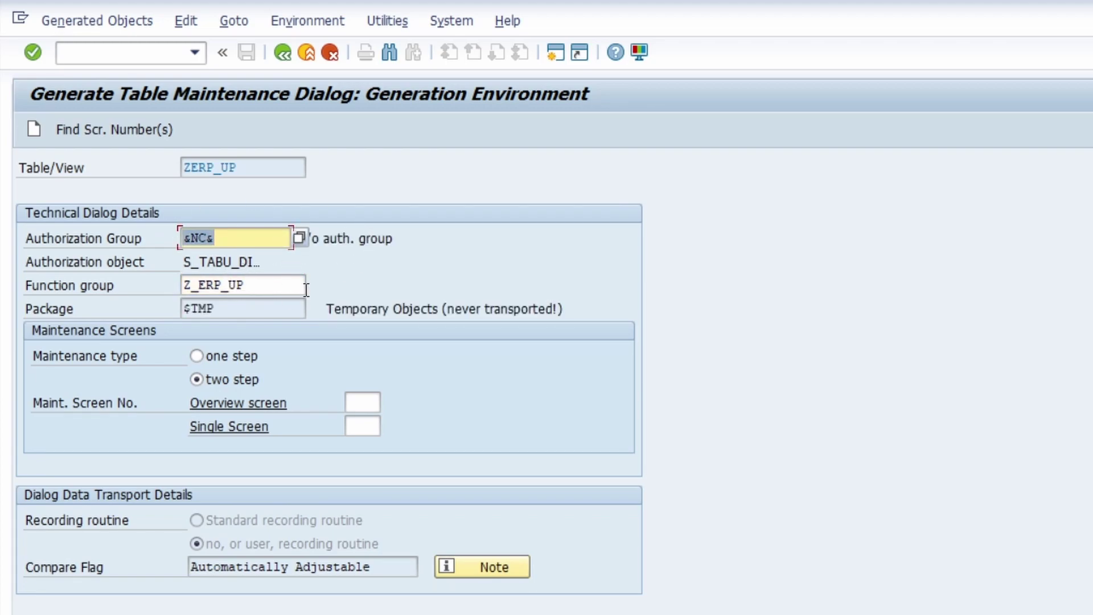
left_click(267, 238)
left_click(350, 238)
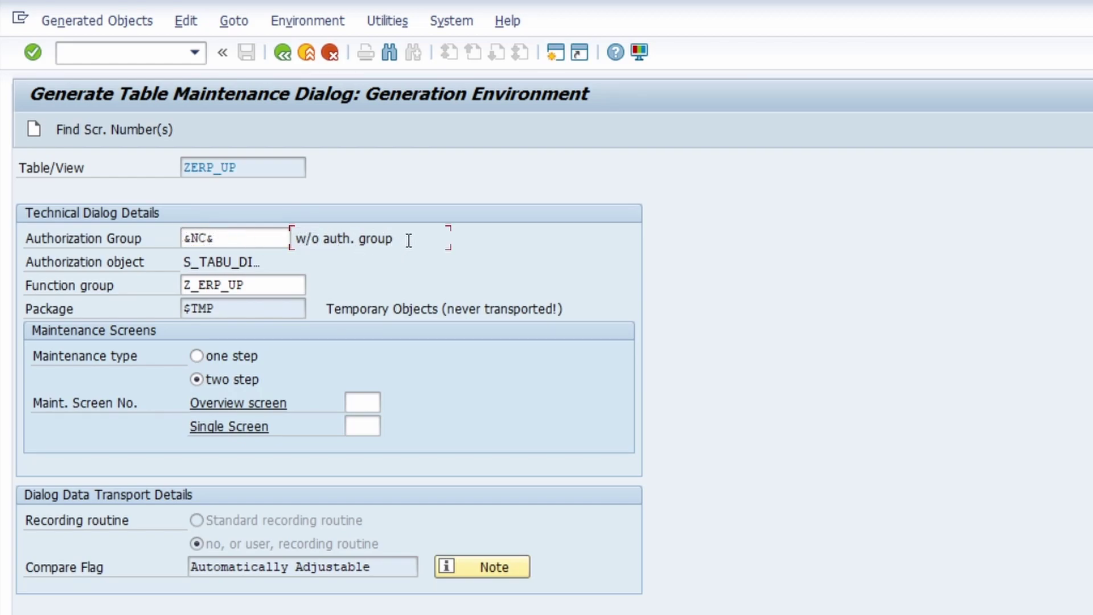
left_click_drag(410, 238, 268, 238)
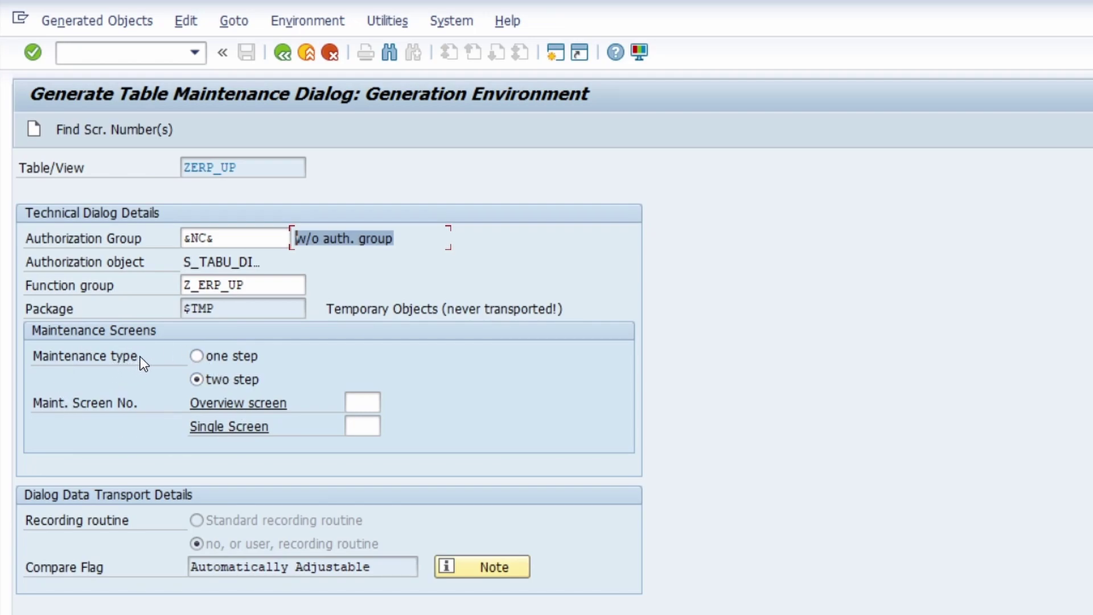
Set the maintenance type of the ZERP_UP dialog to one step
left_click(196, 356)
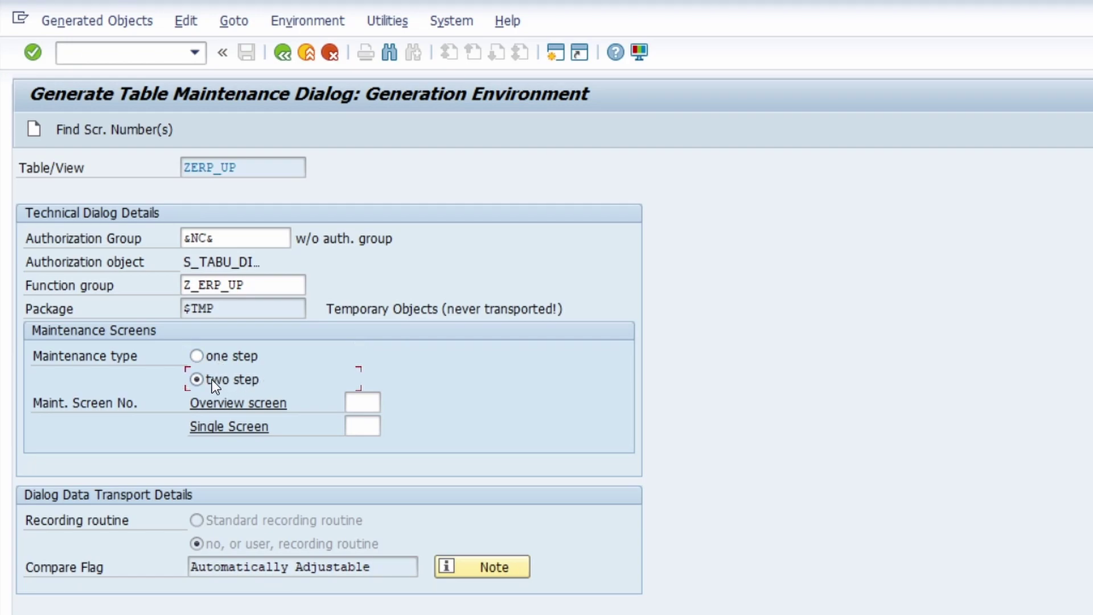
left_click(358, 403)
left_click(360, 428)
left_click(222, 359)
double_click(242, 167)
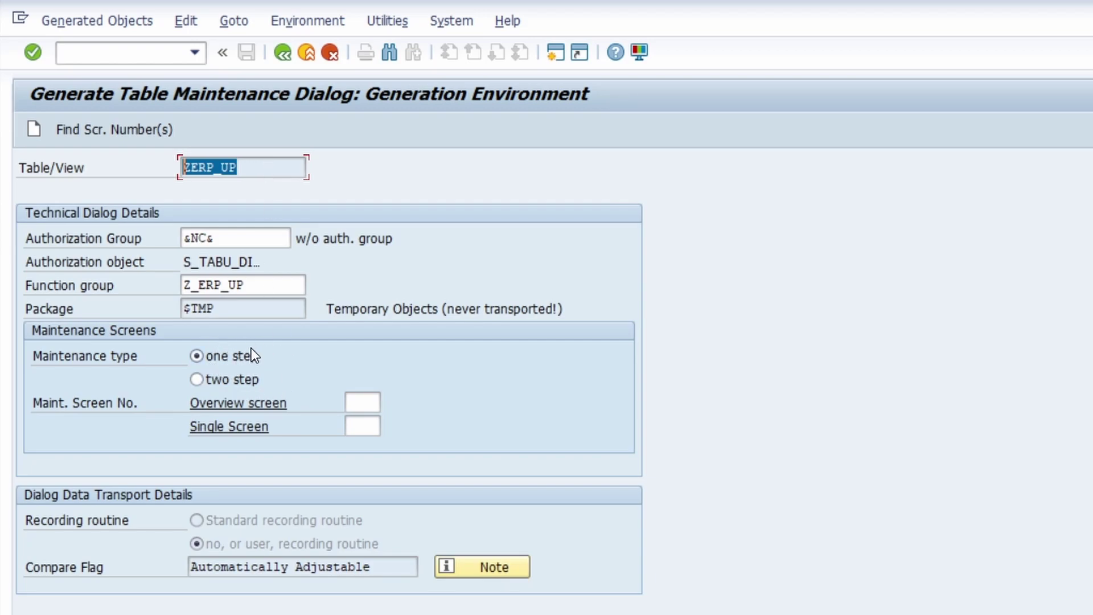
left_click(365, 403)
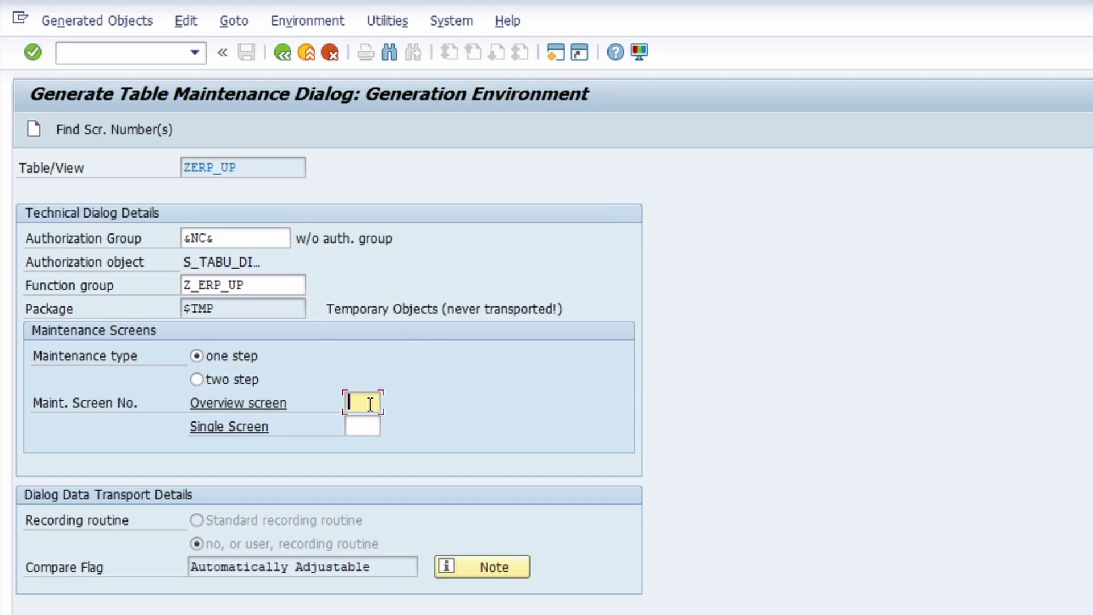
type("1")
key("BackSpace")
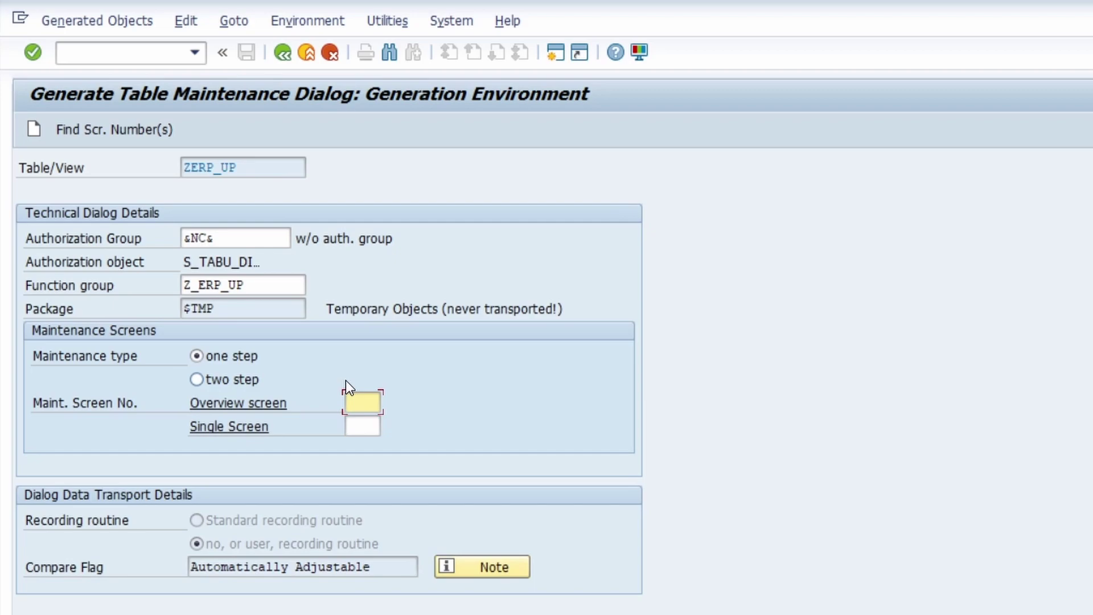
Fill in the overview screen number using the option to propose screen numbers
left_click(93, 127)
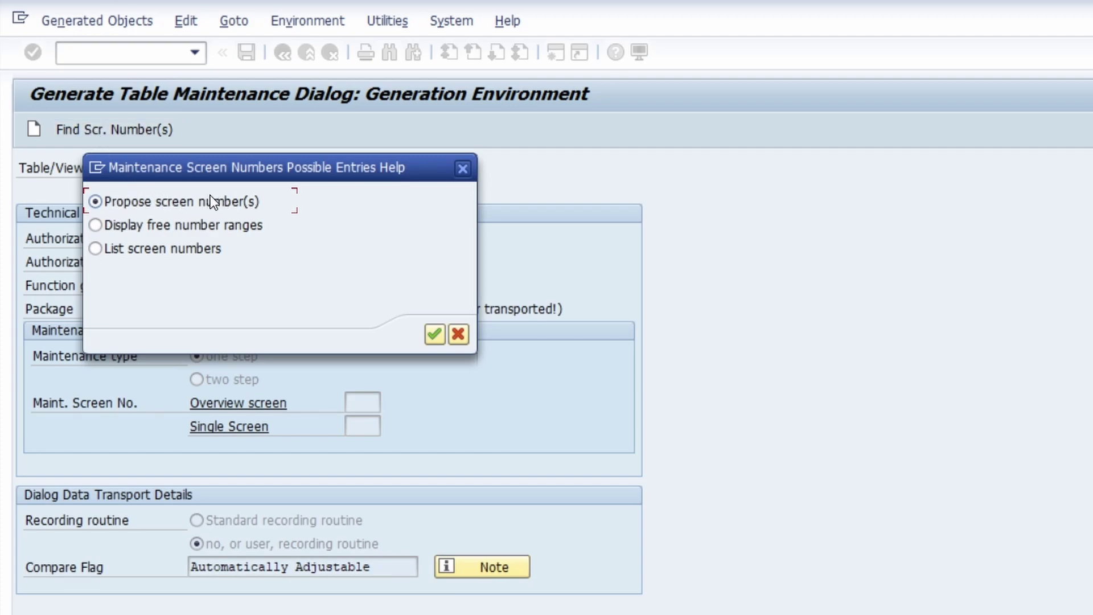
left_click(137, 226)
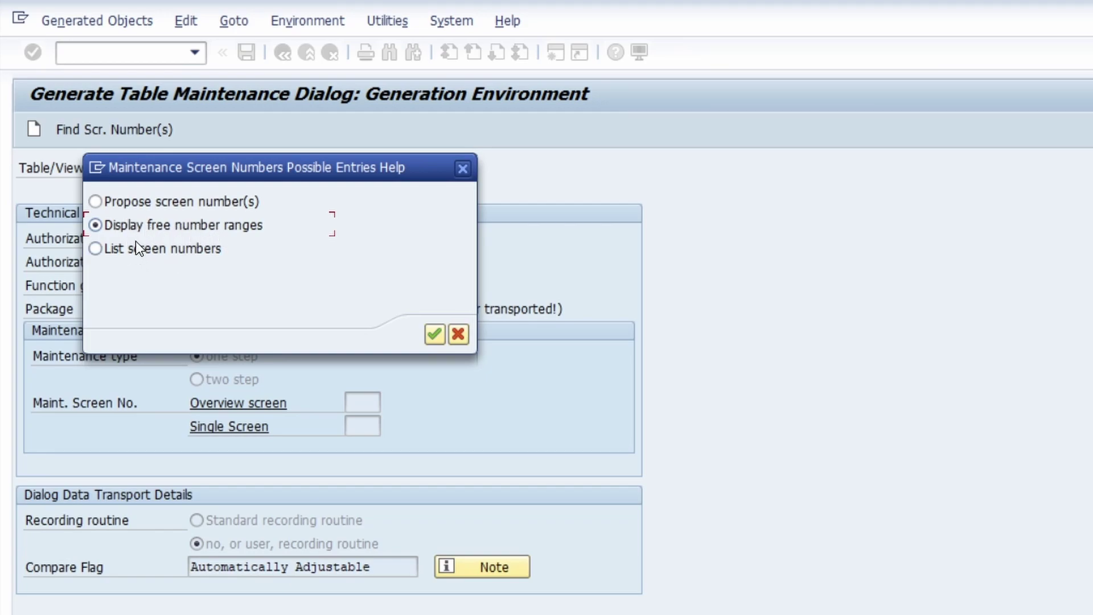
left_click(134, 250)
left_click(122, 199)
left_click(434, 334)
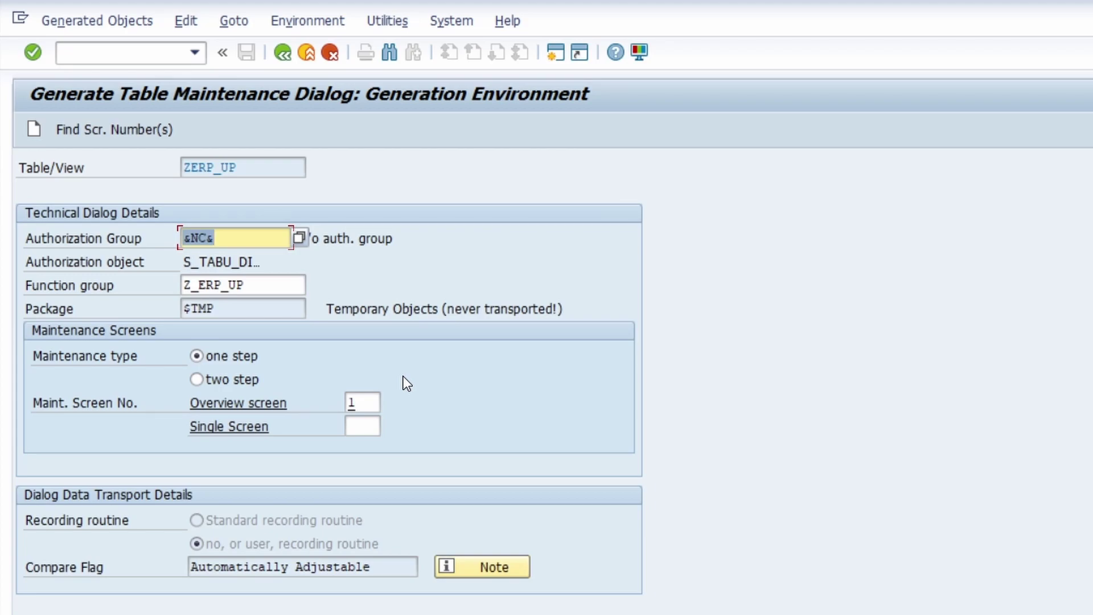
Generate the maintenance dialog for ZERP_UP, keeping package $TMP and saving its directory entry as a local object
left_click(35, 128)
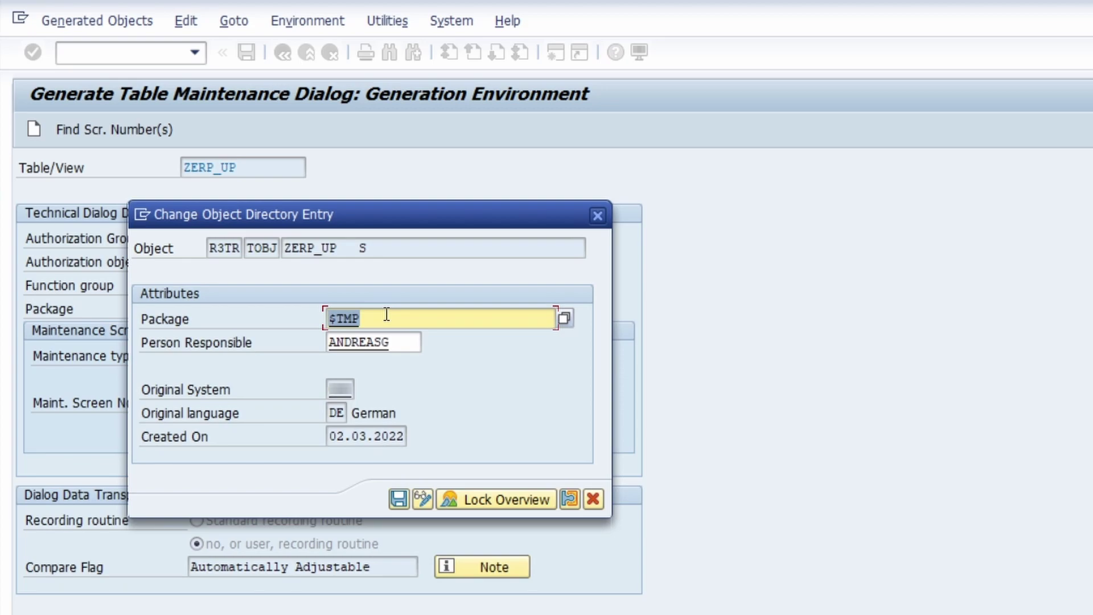
left_click(398, 499)
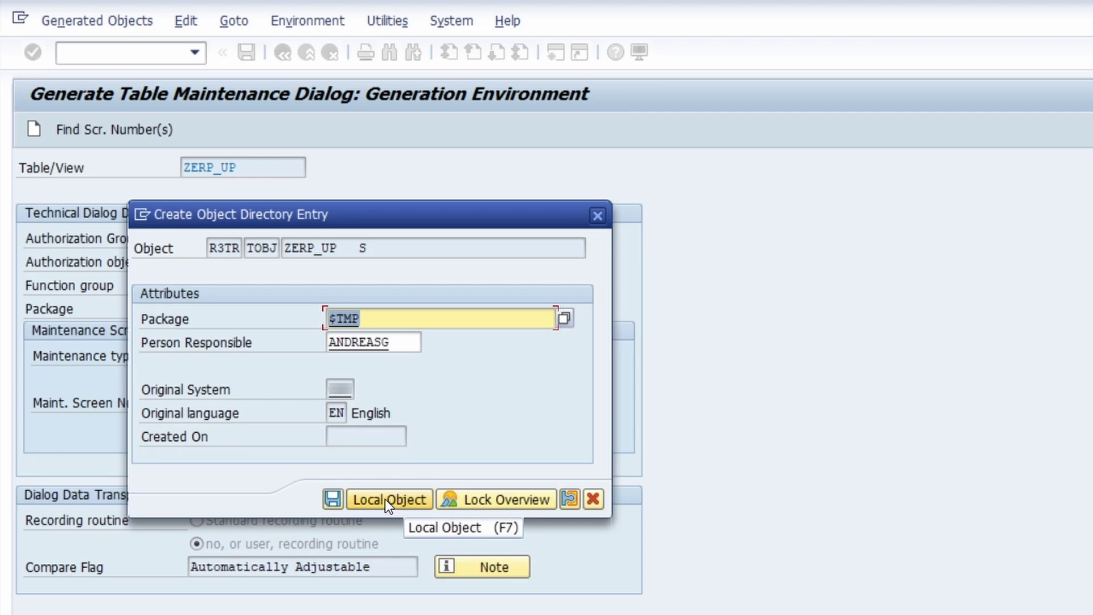
left_click(388, 499)
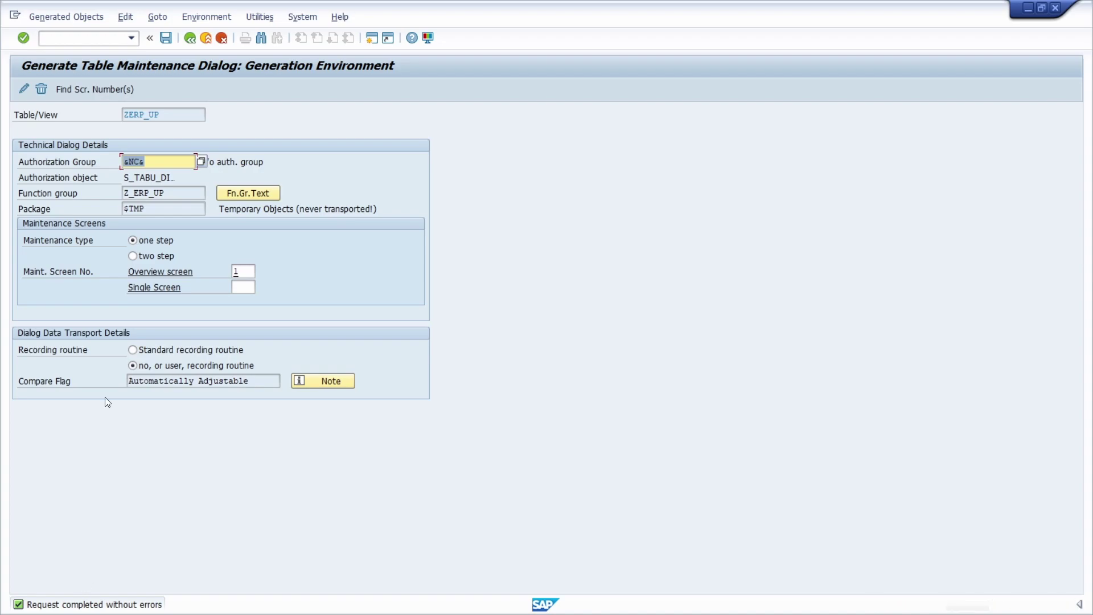
Switch to transaction SM30 for editing table views
left_click(95, 37)
type("/nsm30")
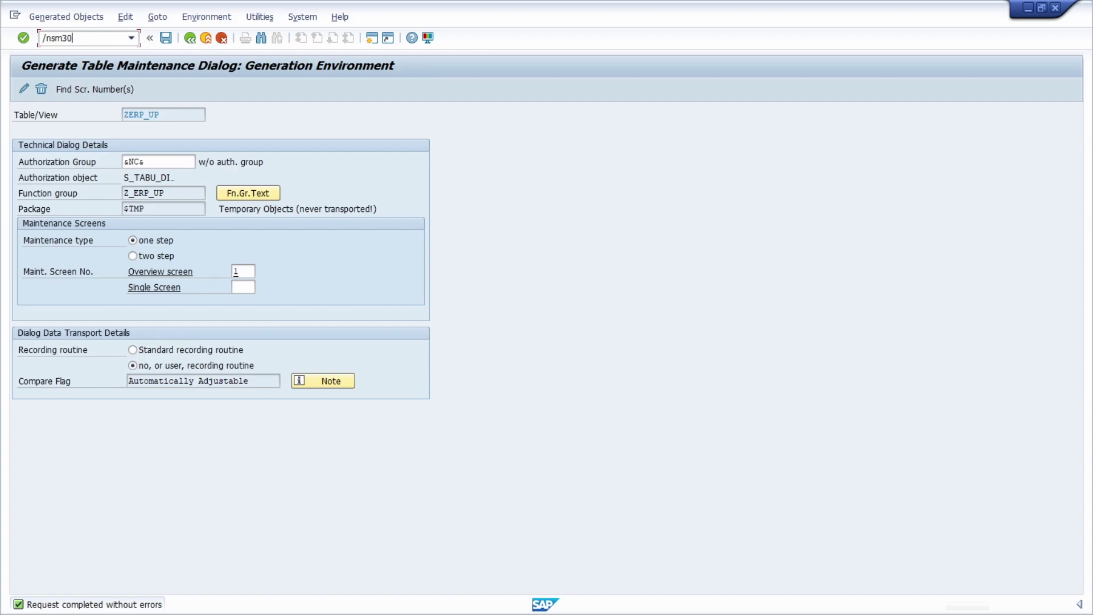
key("Return")
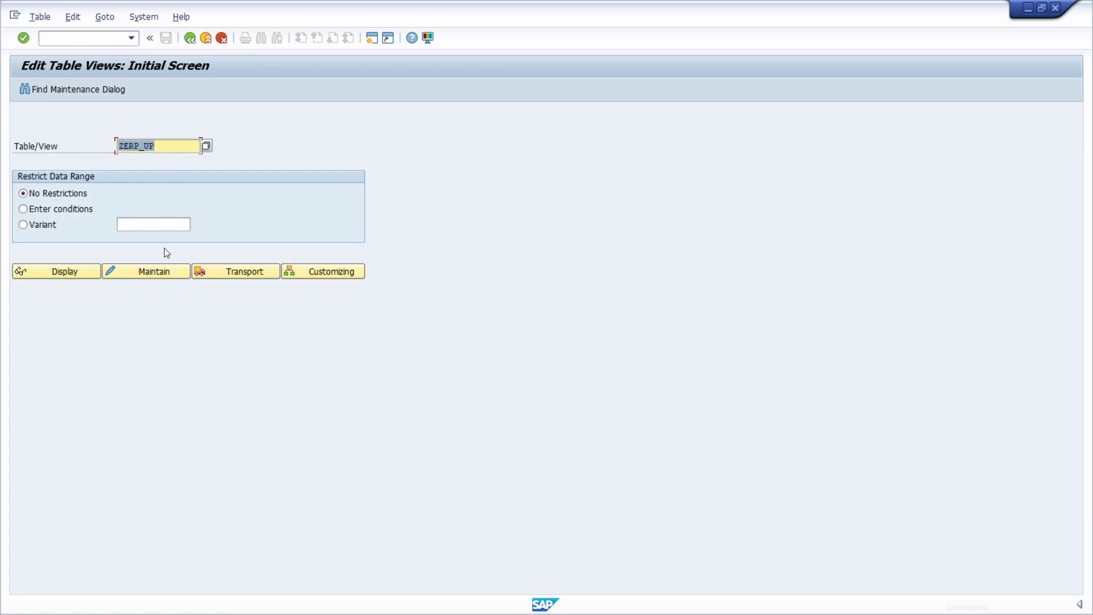
Open ZERP_UP for maintenance and add a new entry with number 1 and value Test1
left_click(147, 272)
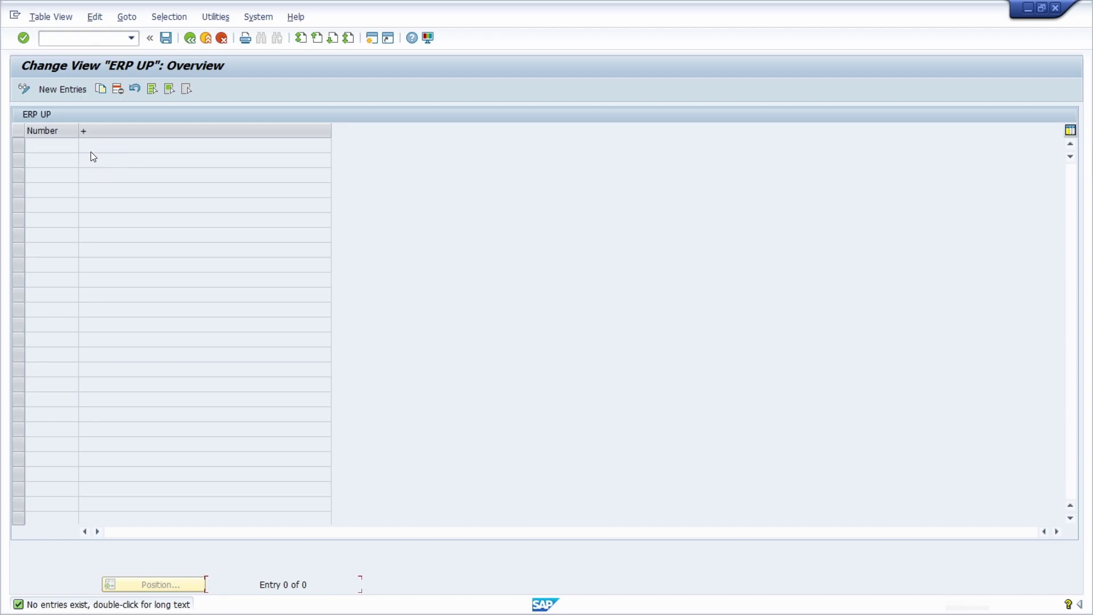
left_click(62, 89)
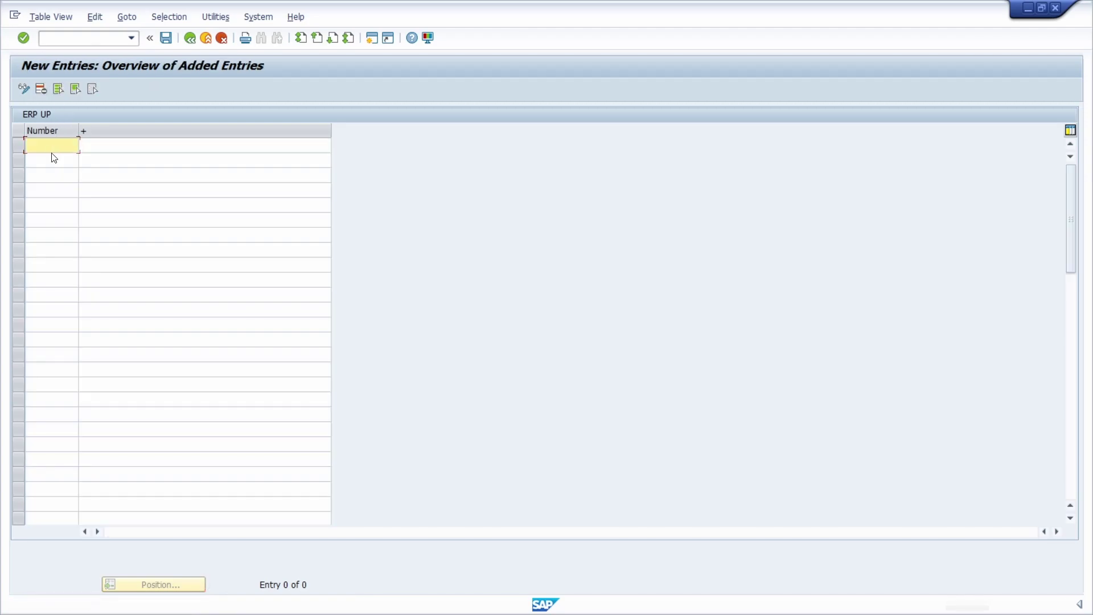
type("1")
left_click(105, 144)
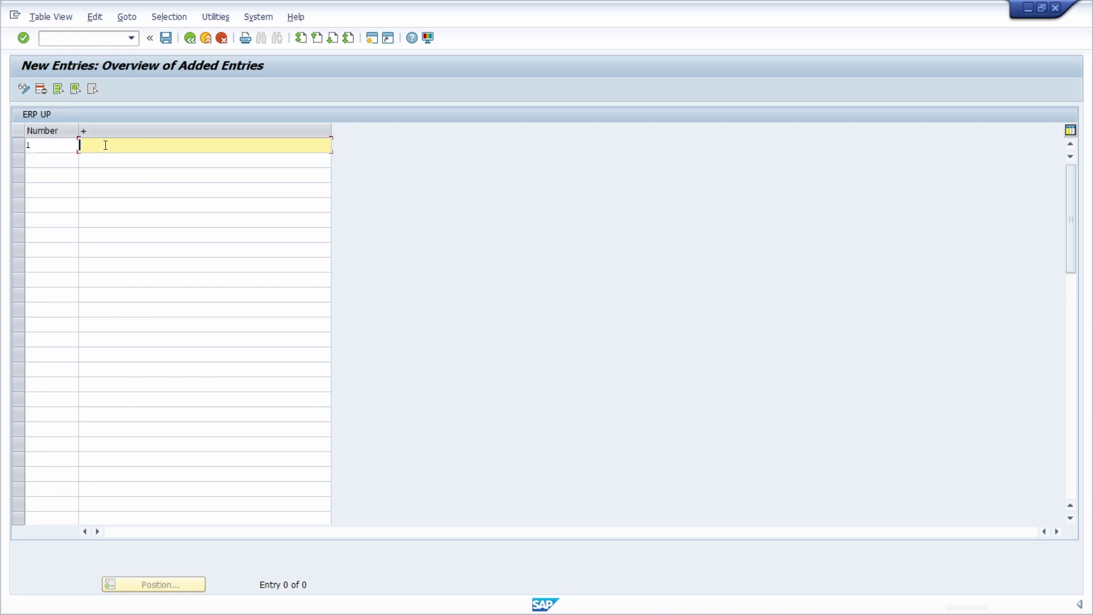
type("Test1")
Add a second entry with number 2 and value Test2, and save the table entries
left_click(74, 160)
type("2")
left_click(108, 160)
type("Test2")
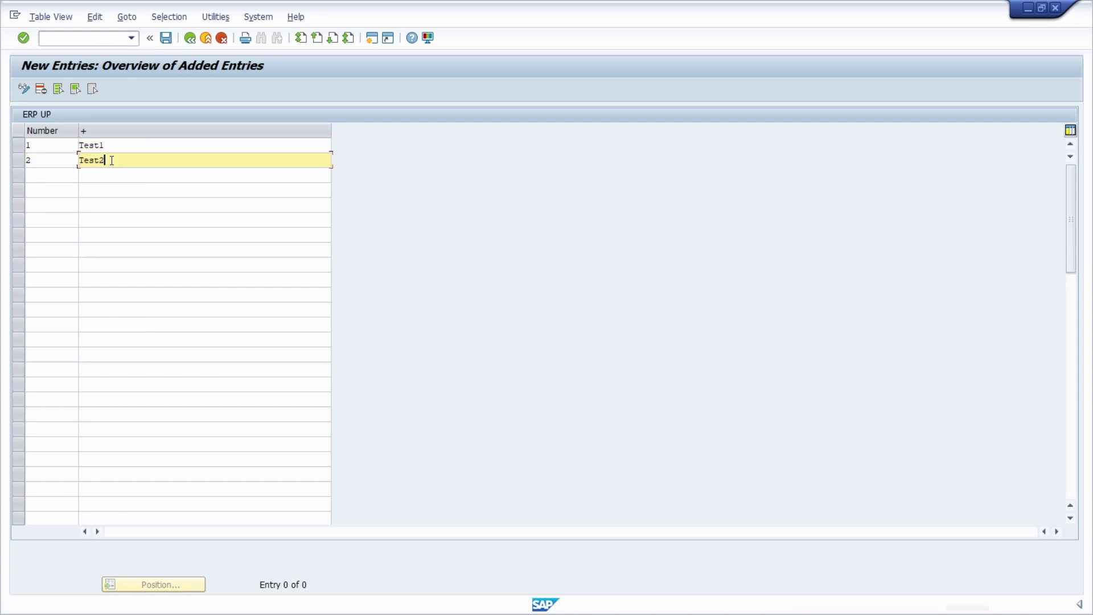
key("Return")
key("ctrl+s")
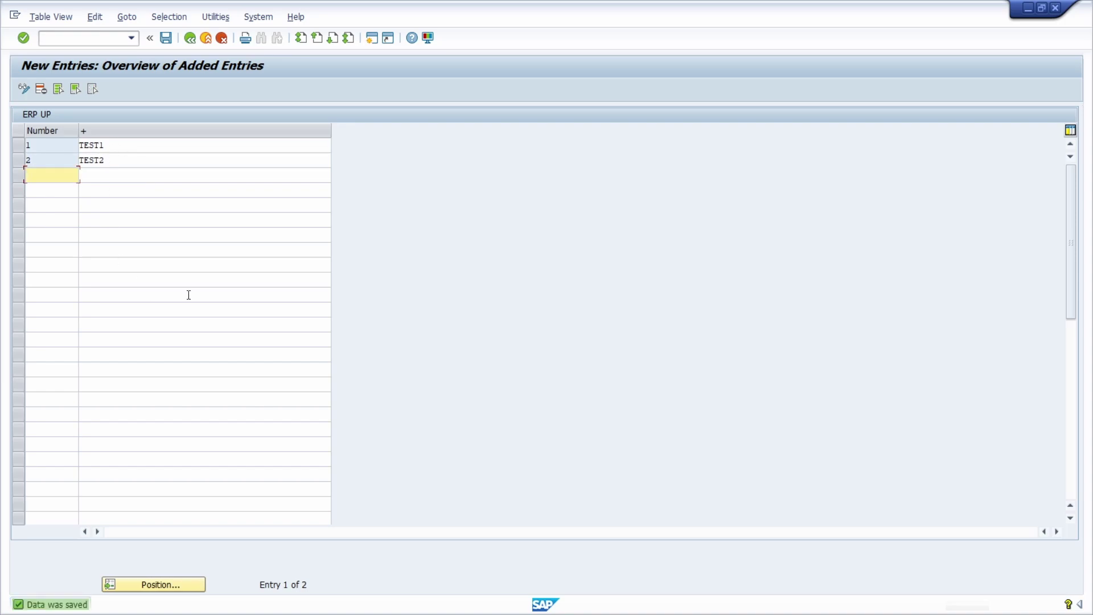
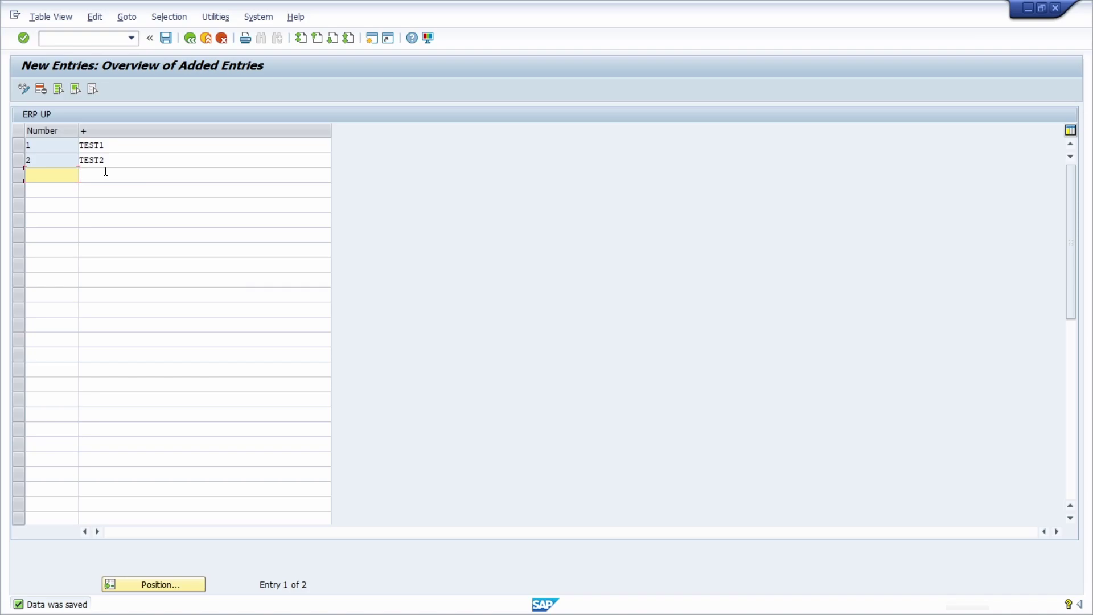
Switch to transaction SE93 and start creating the transaction code ZERP_UP
left_click(79, 39)
type("/nse")
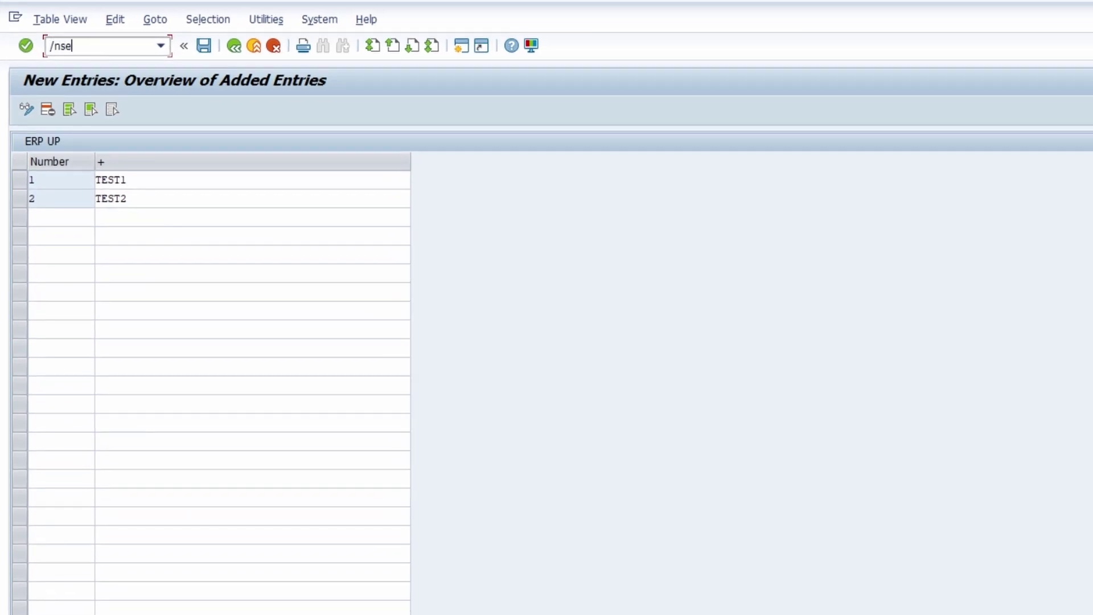
type("93")
key("Return")
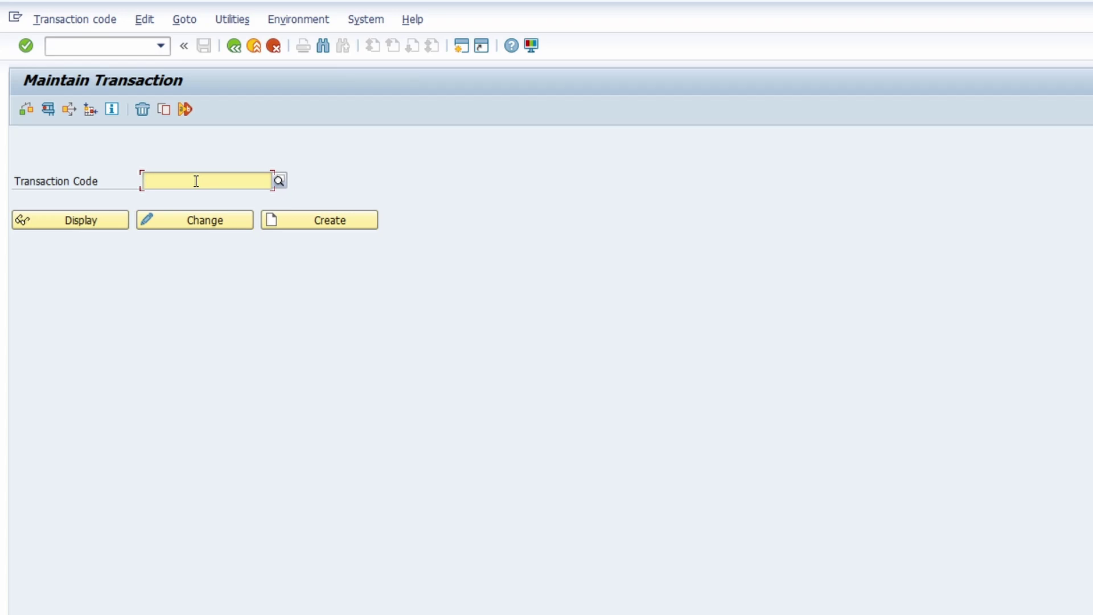
type("zerp_up")
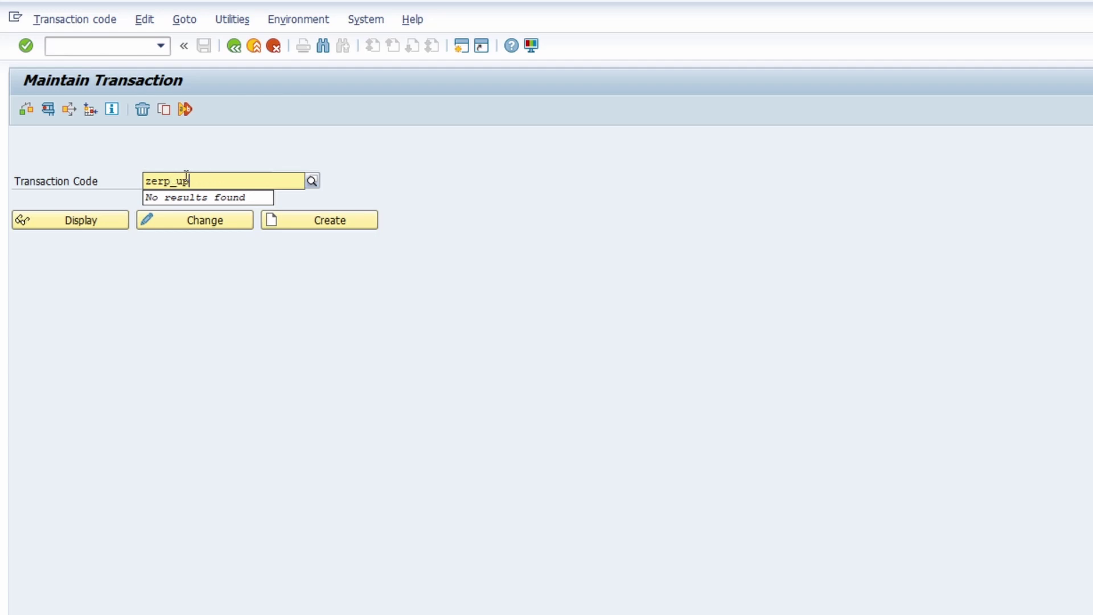
left_click_drag(151, 181, 105, 185)
left_click(312, 225)
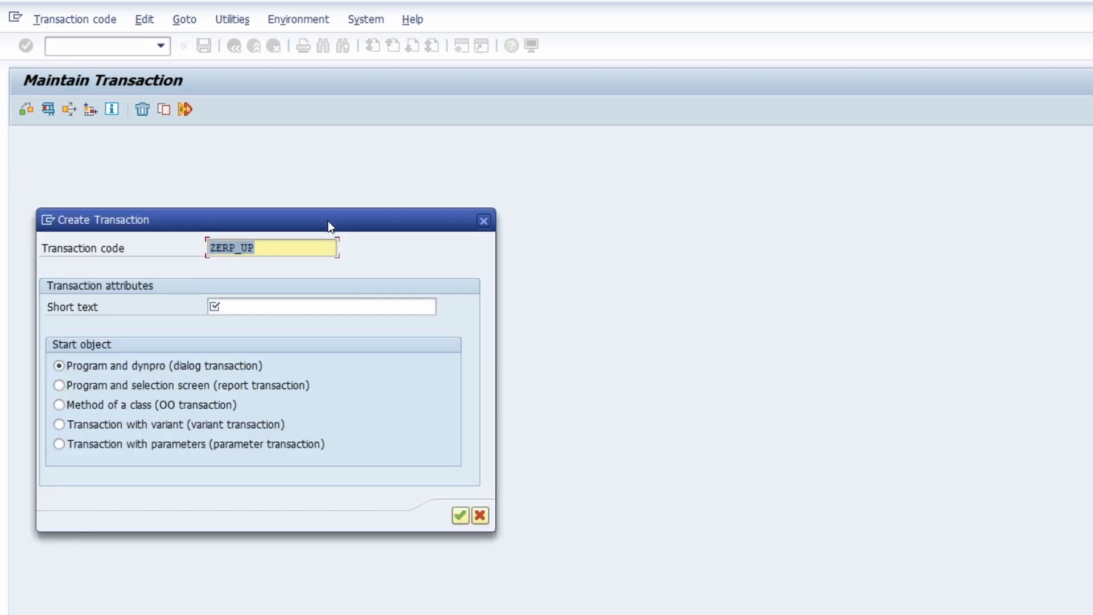
Give the new transaction the short text "Call maintenance View ZERP_UP" and make it a transaction with parameters
left_click(249, 305)
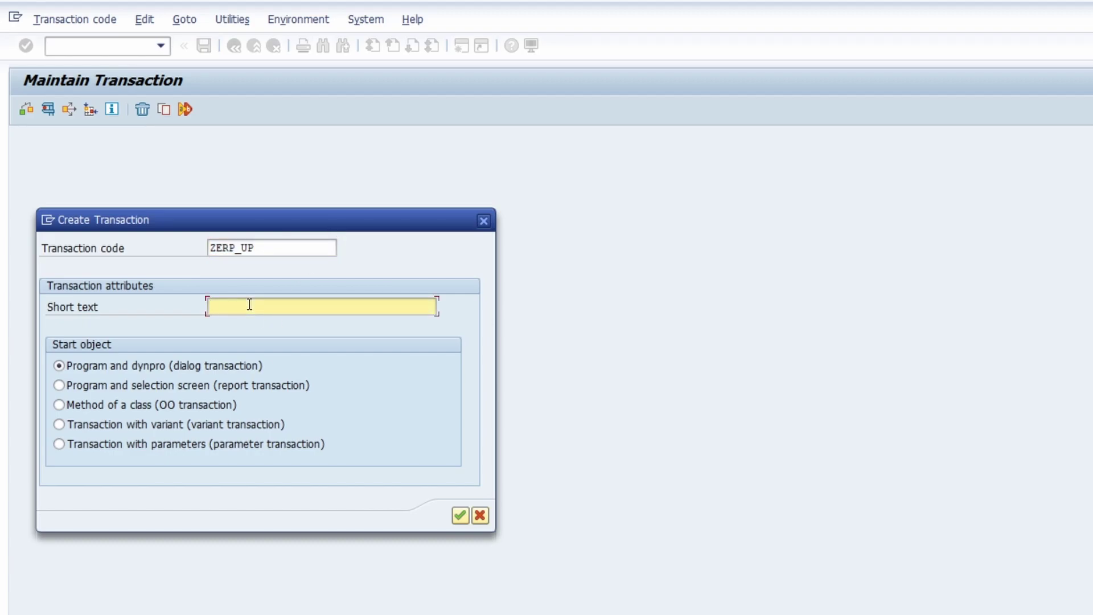
type("Call maintenance View Z")
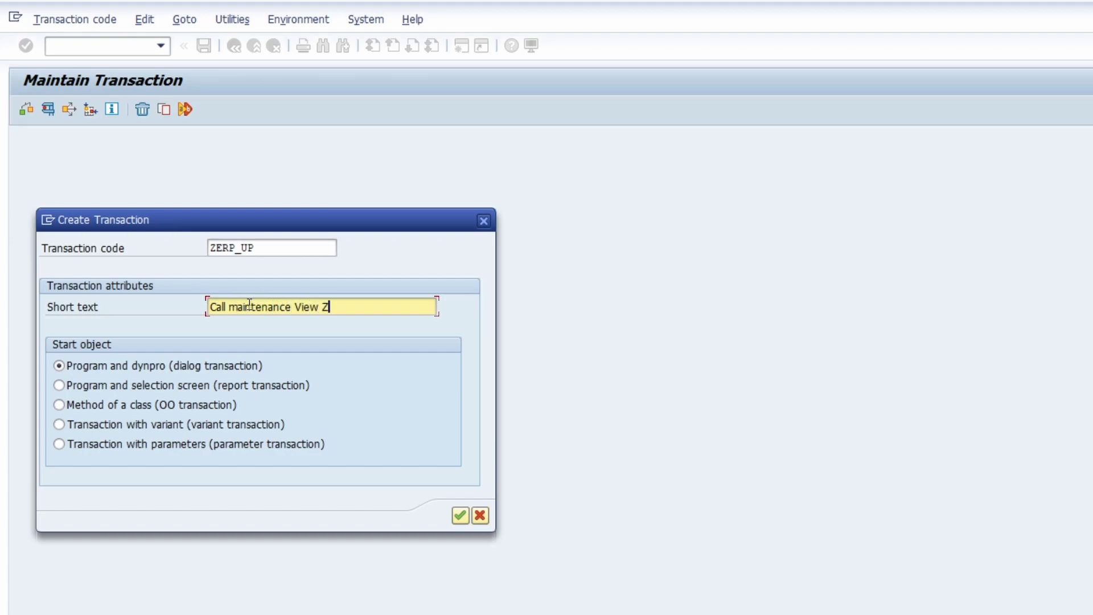
type("ERP_UP")
left_click(104, 447)
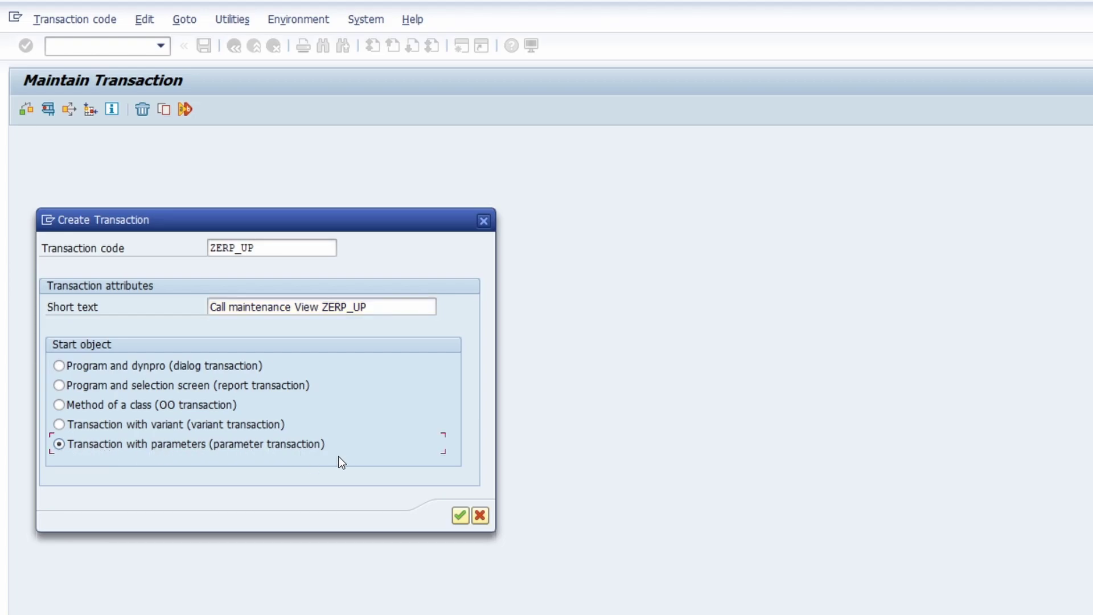
left_click(457, 514)
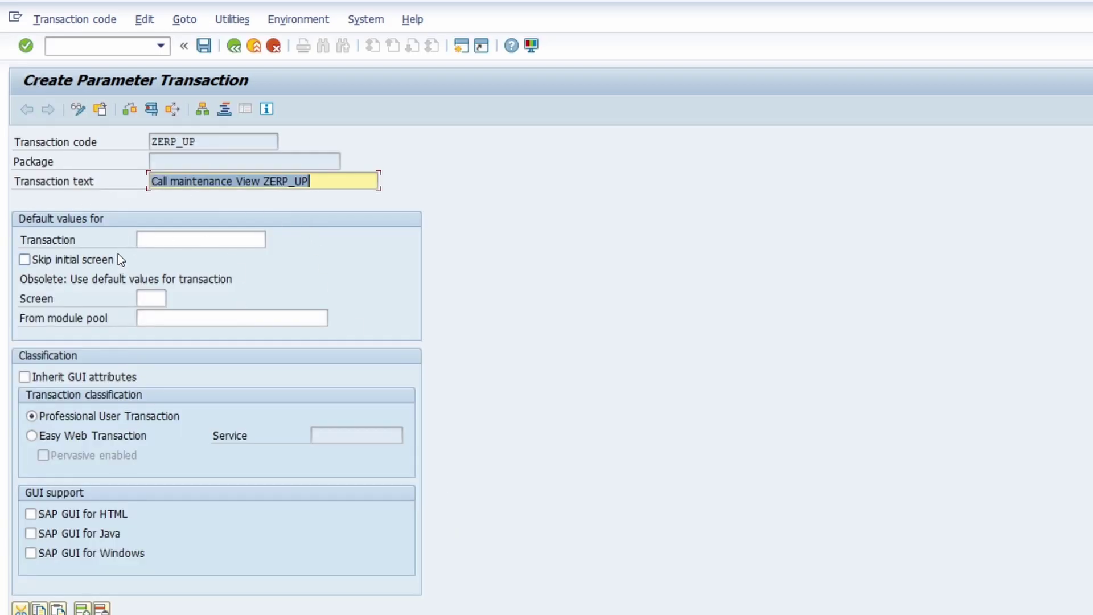
Base the parameter transaction on SM30, skipping the initial screen and inheriting the GUI attributes
left_click(166, 243)
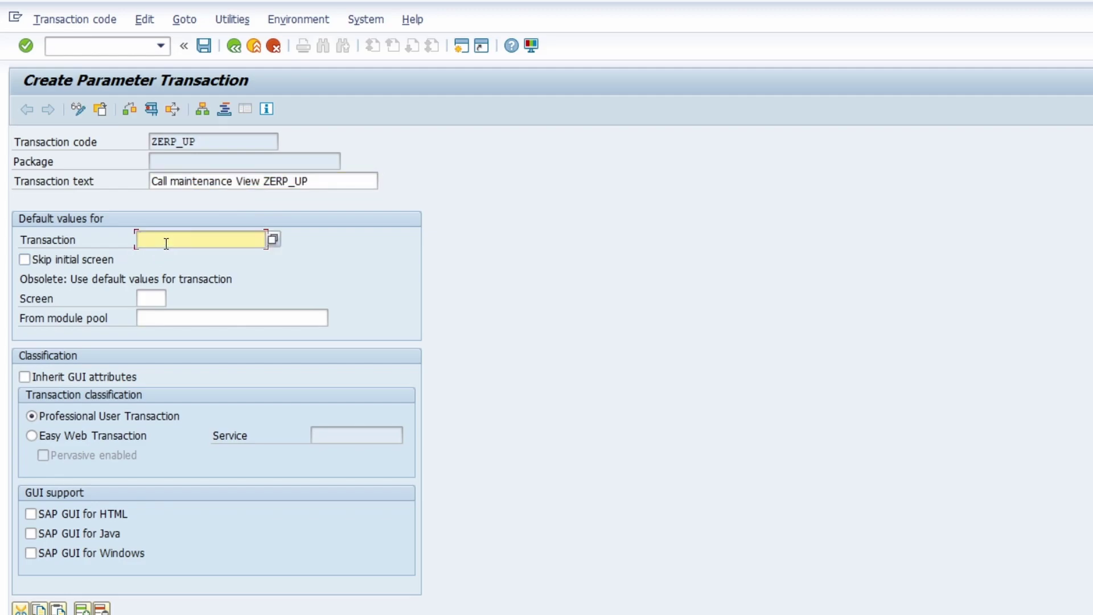
type("SM")
left_click(163, 256)
left_click(38, 259)
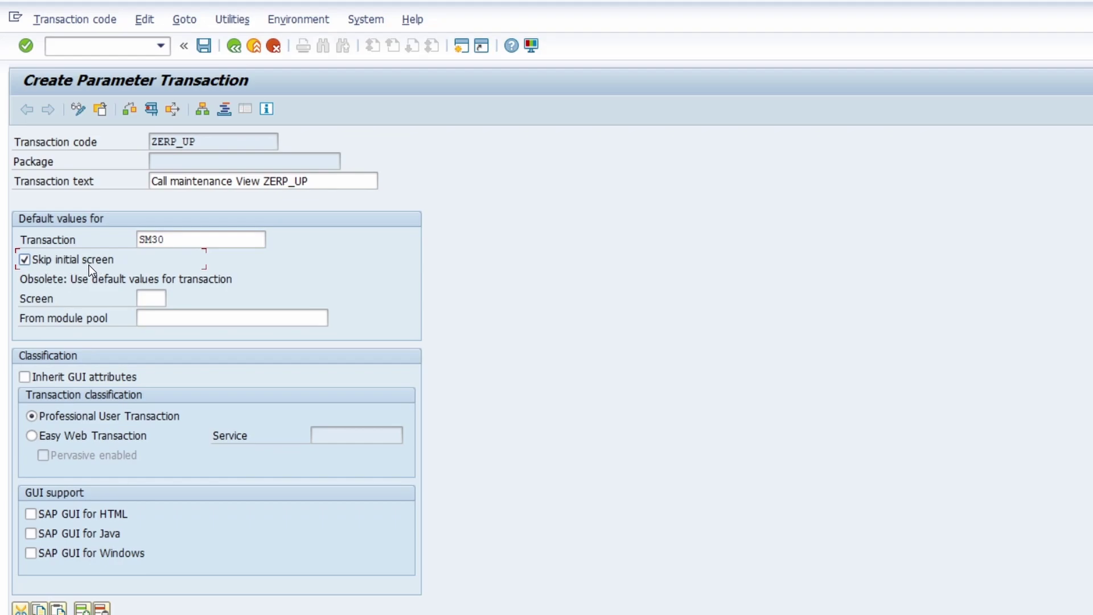
left_click(25, 376)
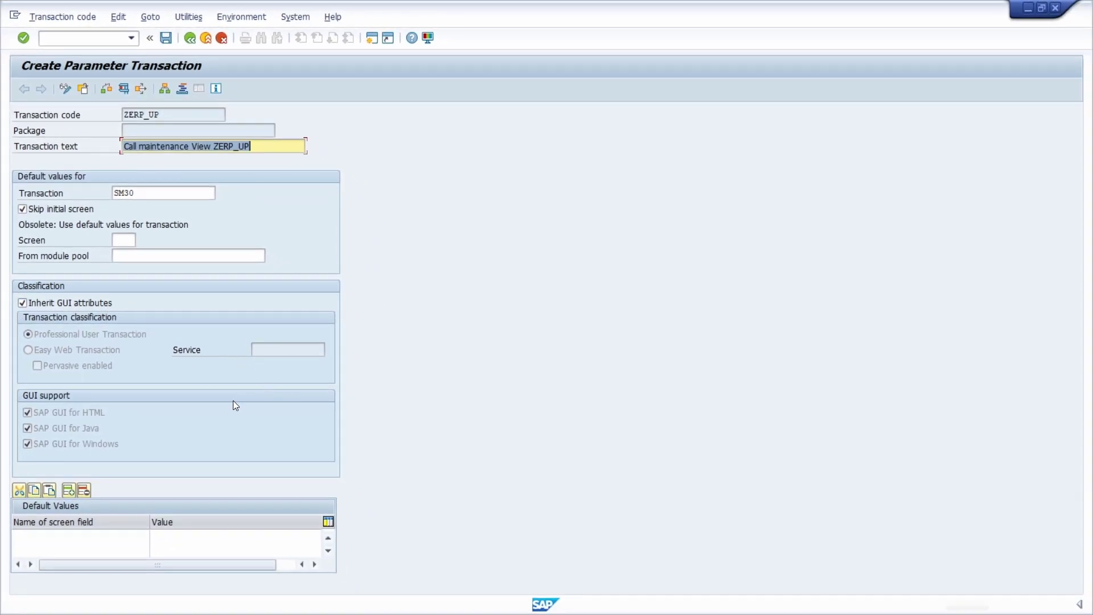
Add a default value that sets the screen field VIEWNAME to ZERP_UP
left_click(48, 538)
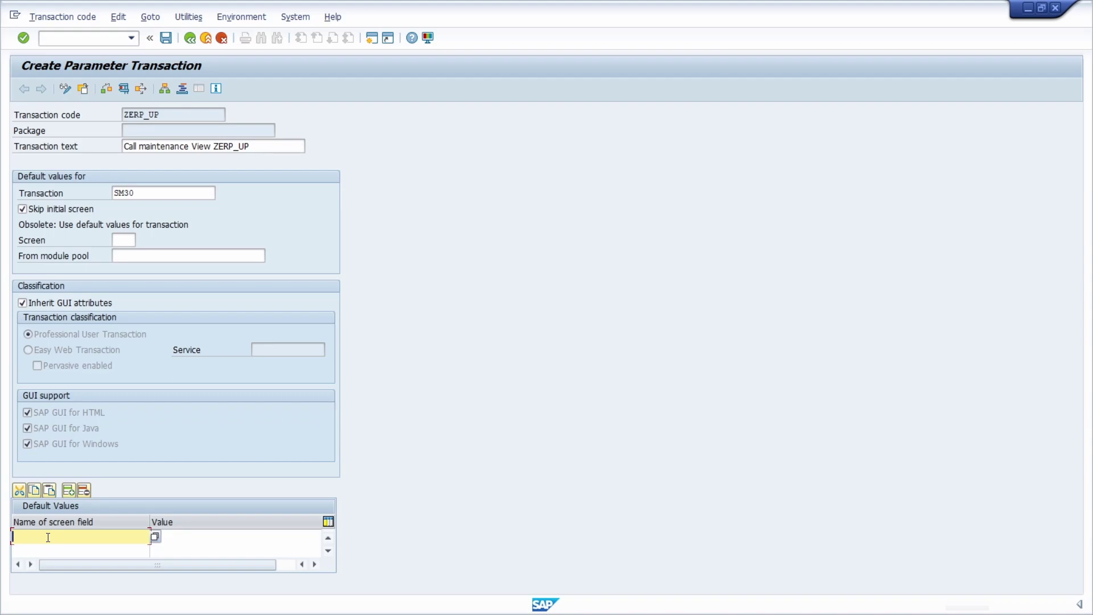
left_click(48, 537)
left_click(49, 550)
left_click(193, 534)
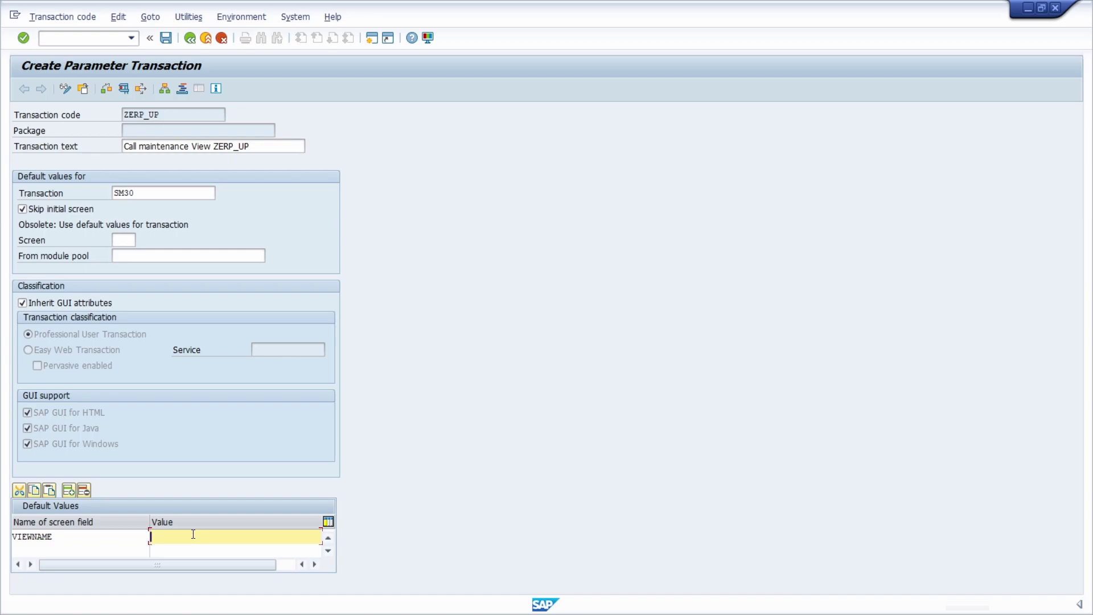
type("Z")
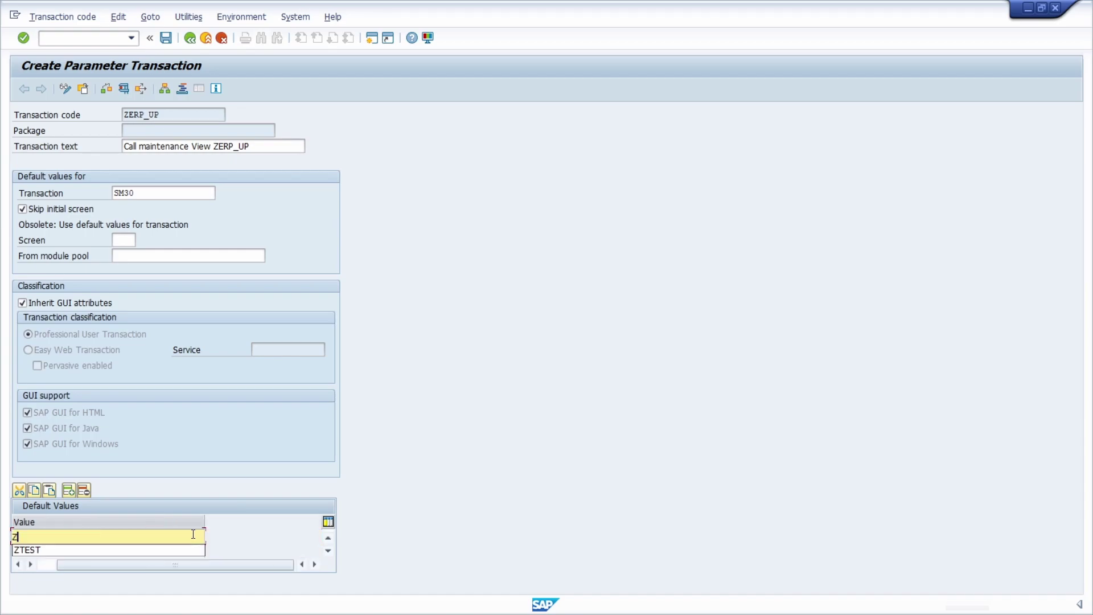
type("ERP_UP")
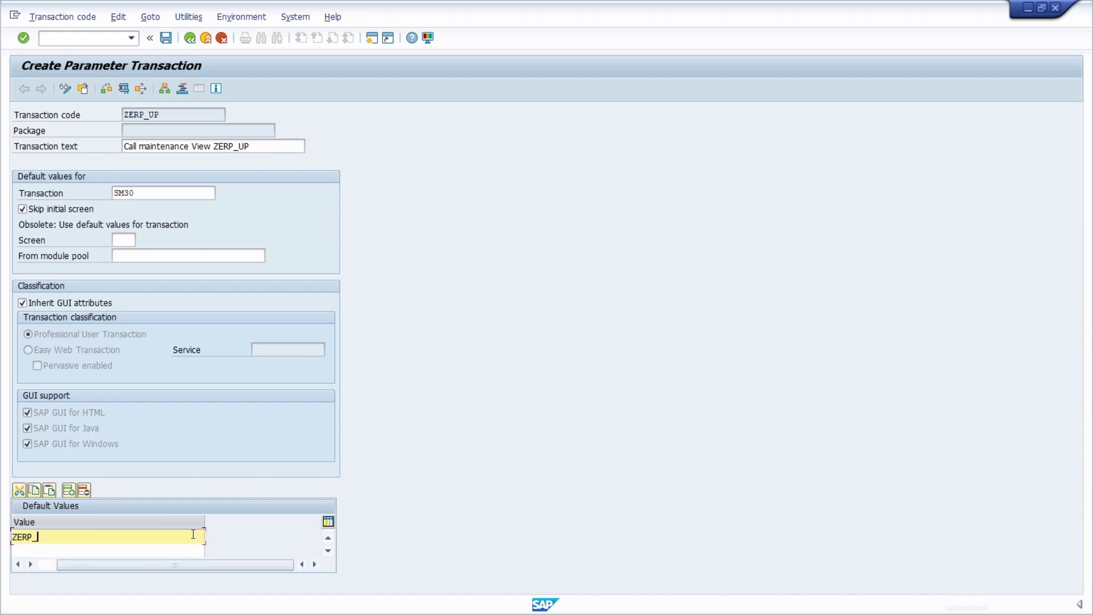
left_click(18, 564)
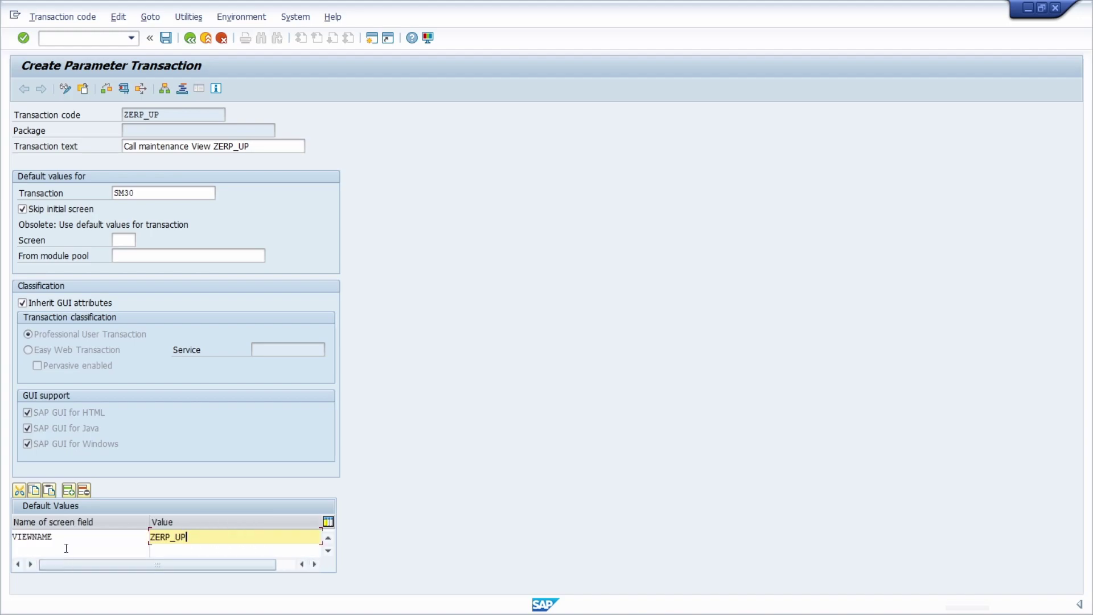
Add a second default value that sets the screen field UPDATE to X
left_click(67, 547)
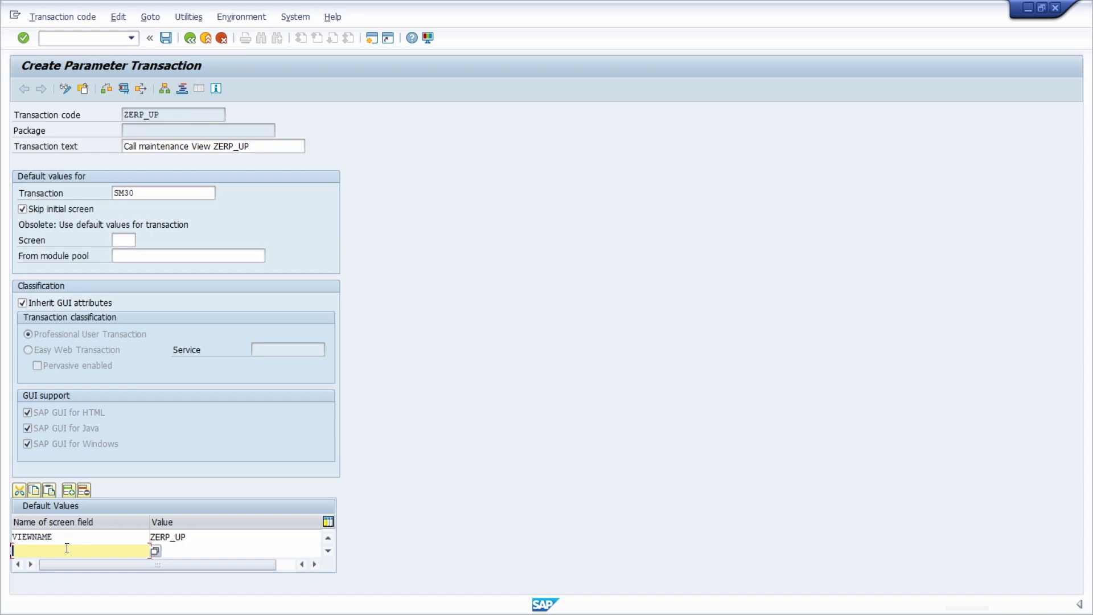
type("UPDATE")
left_click(204, 547)
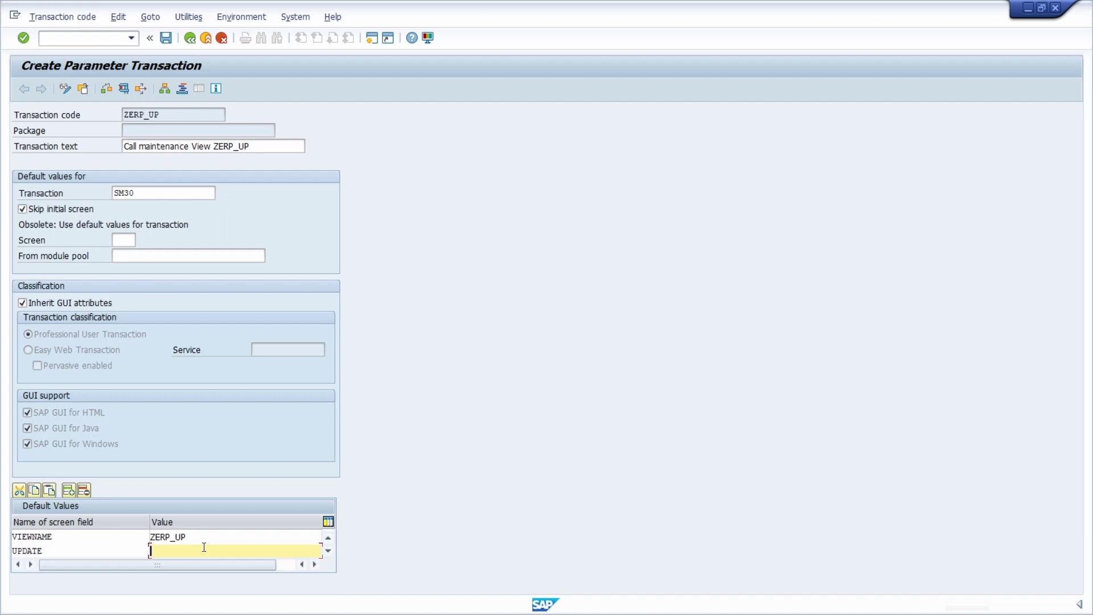
type("X")
left_click_drag(152, 564, 134, 561)
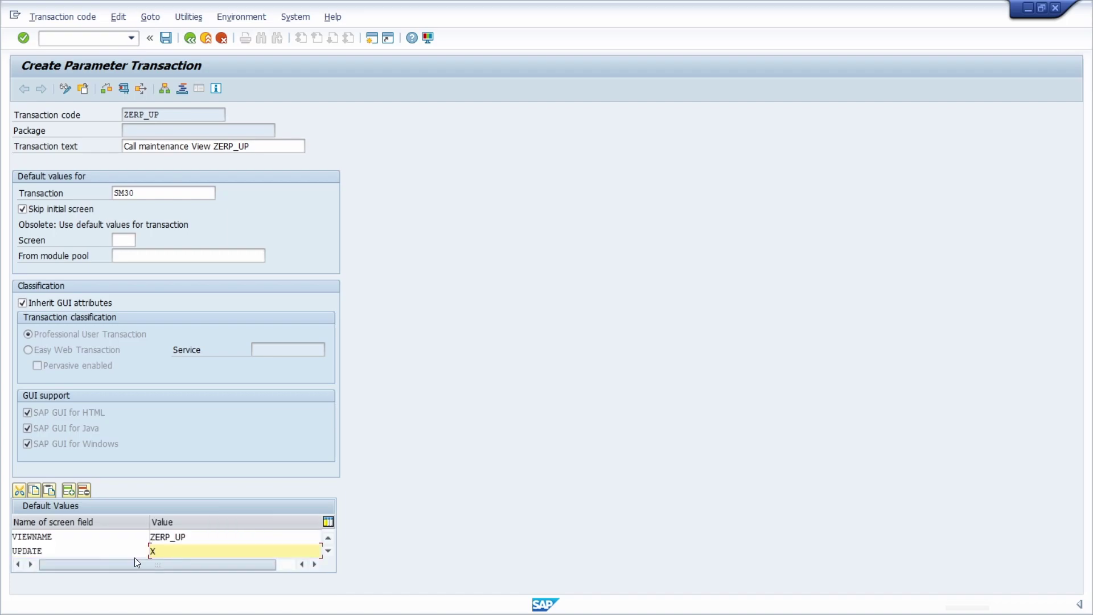
Replace the UPDATE screen field in the default values with SHOW, set to X
double_click(78, 550)
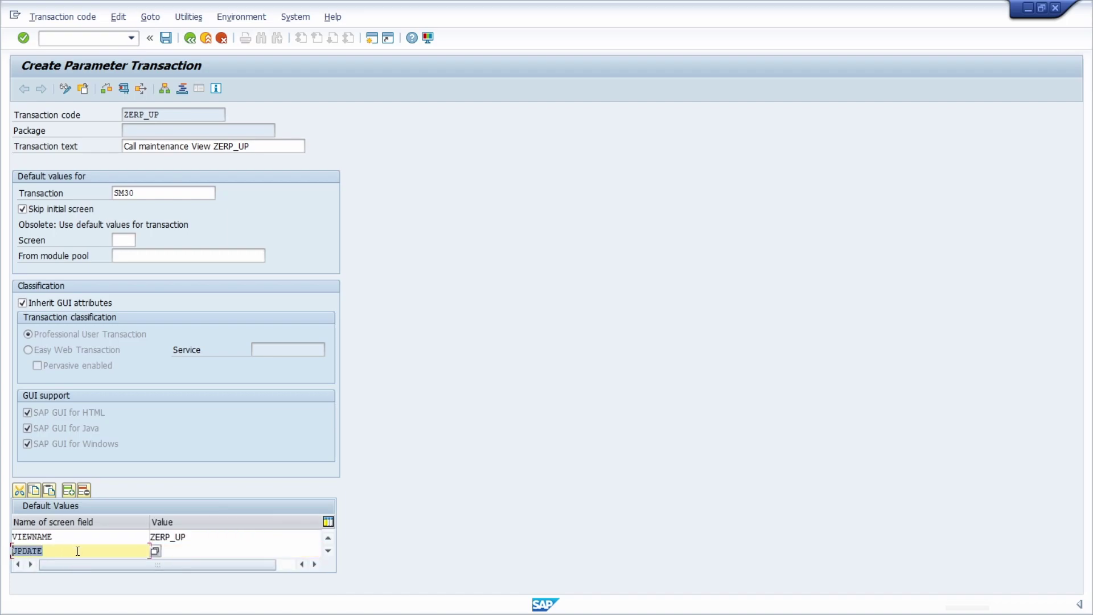
type("SHOW")
left_click(204, 553)
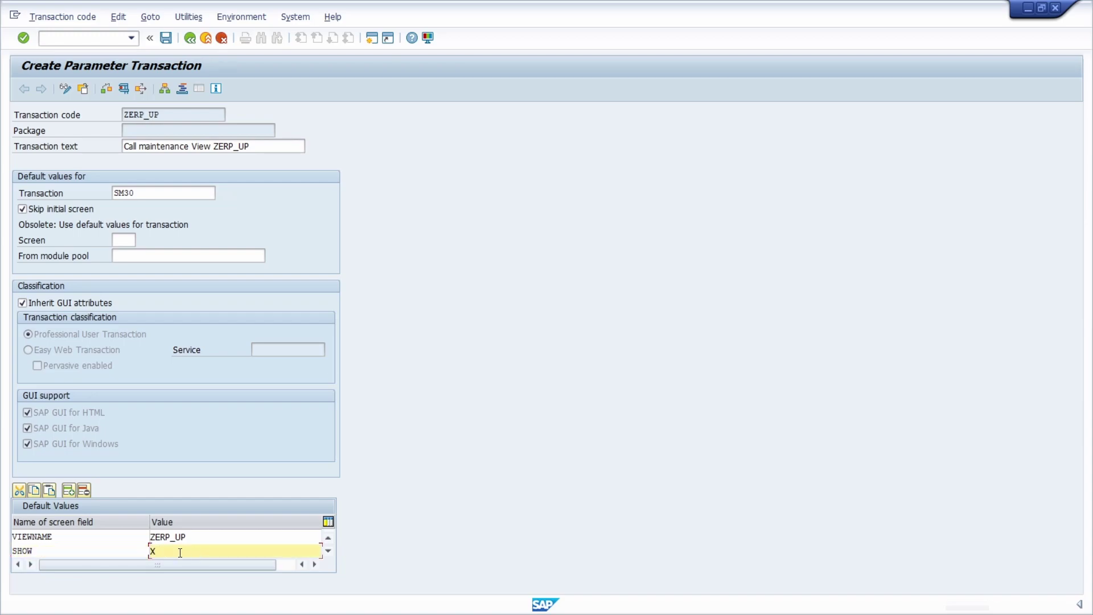
type("X")
Rename the second default value's screen field to UPDATE and save the transaction as a local object in package $TMP
double_click(71, 551)
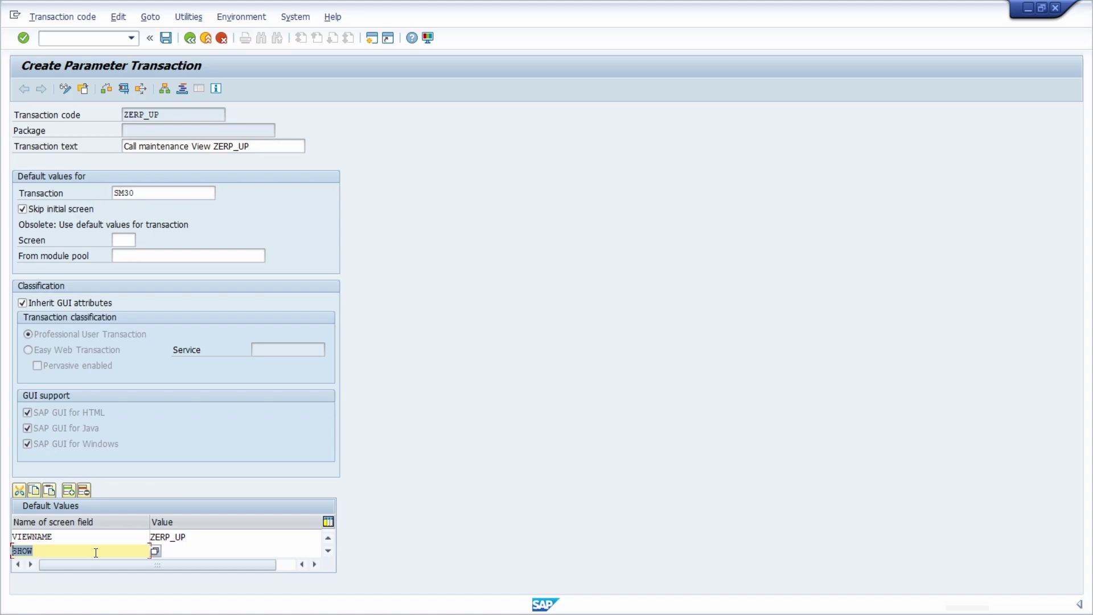
type("UPDATE")
left_click(167, 38)
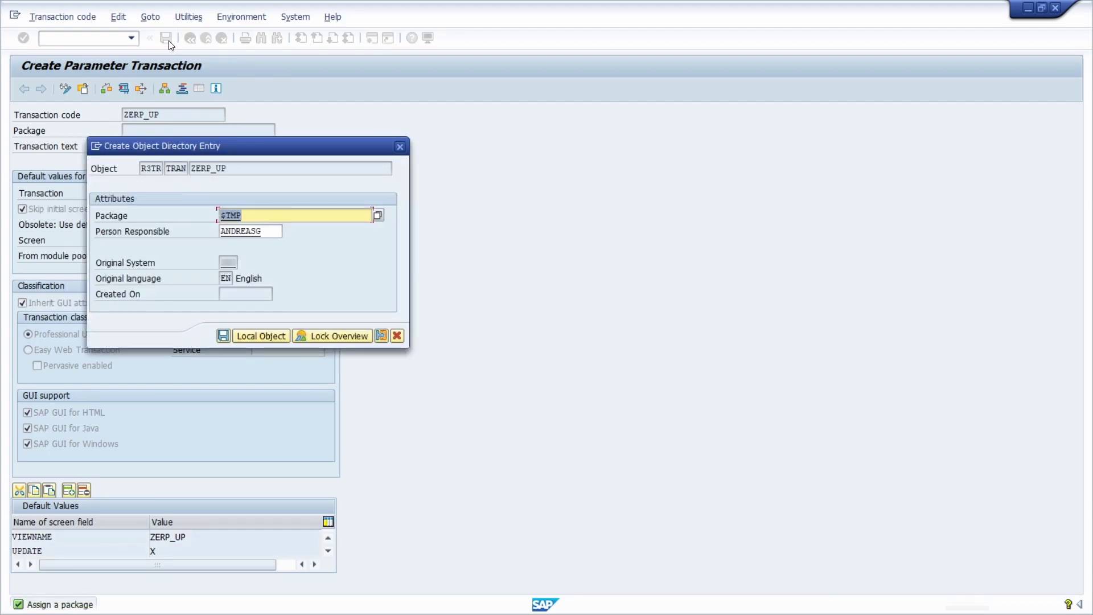
left_click(261, 336)
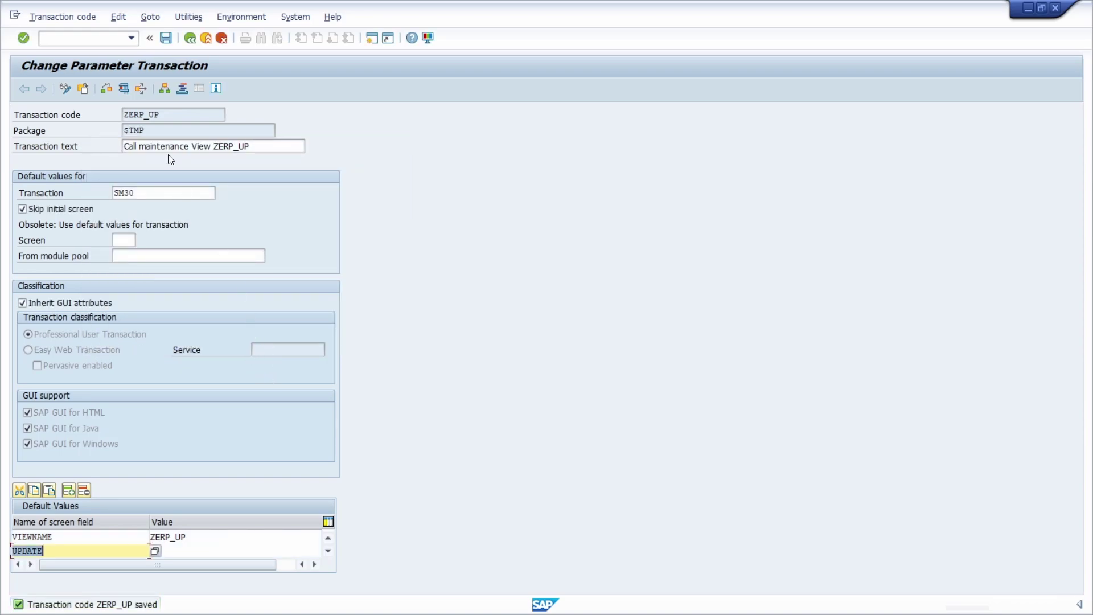
Run the new transaction ZERP_UP, reusing its copied transaction code, to open the table's maintenance view
double_click(130, 116)
key("ctrl+c")
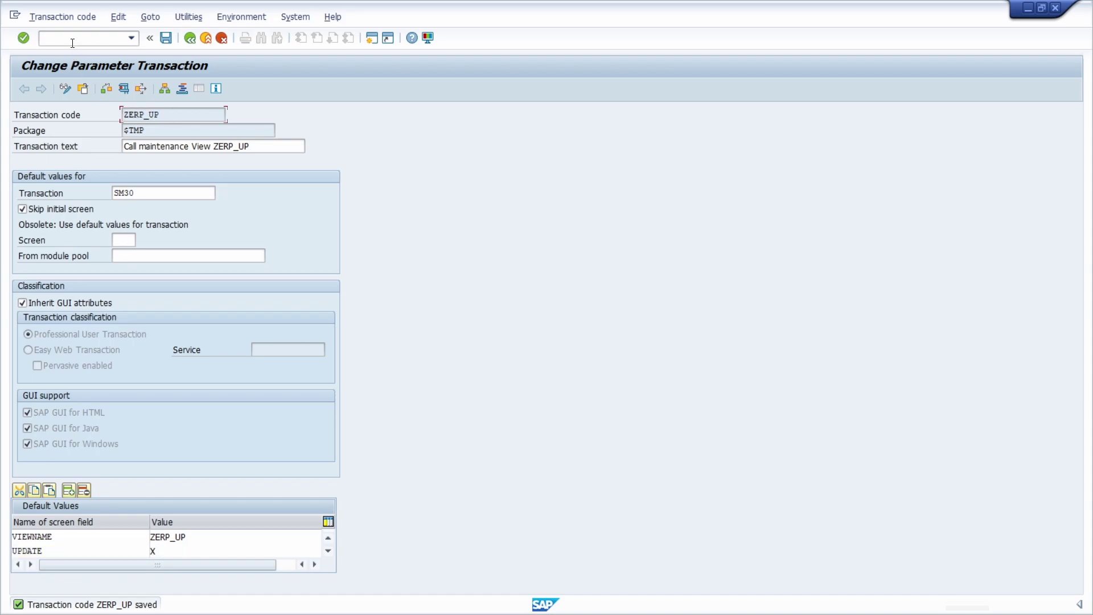
type("/n")
key("ctrl+v")
key("Return")
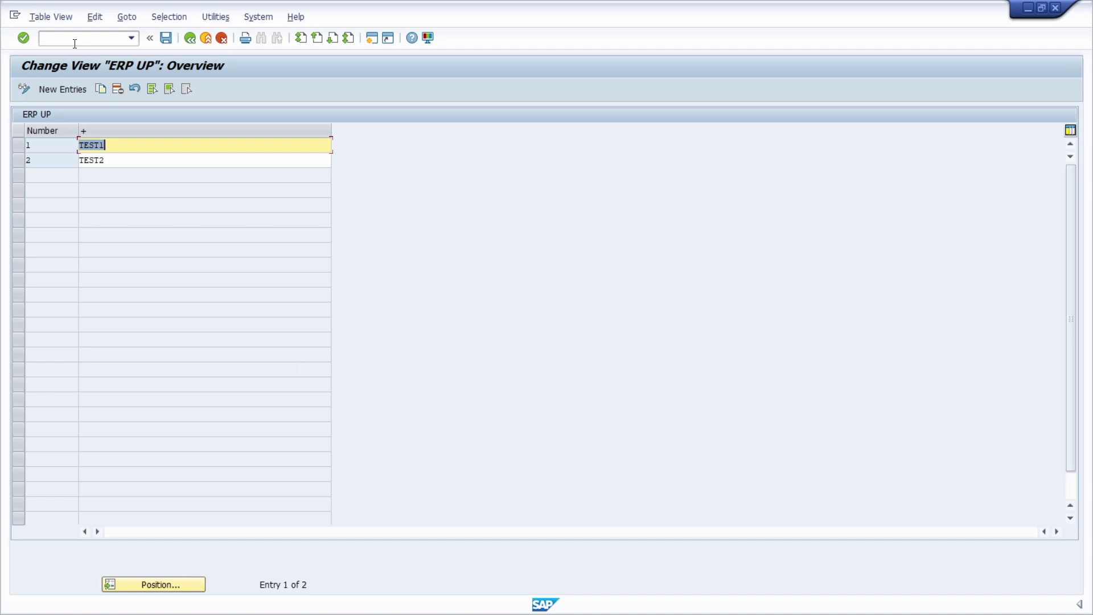
Switch to transaction SE11 and display the database table ZERP_UP
left_click(74, 41)
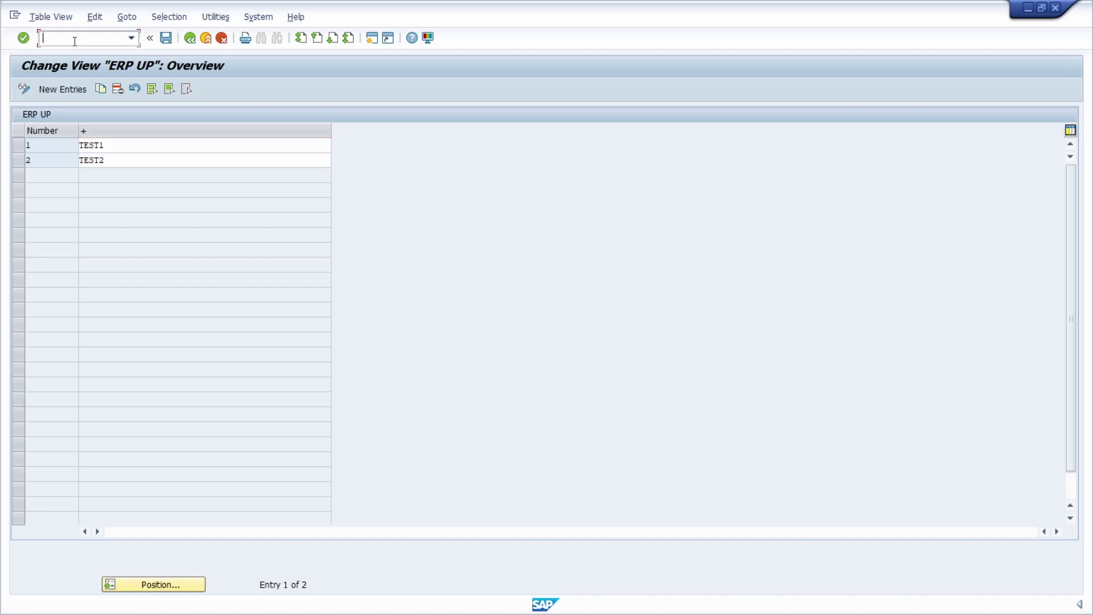
type("/nse11")
key("Return")
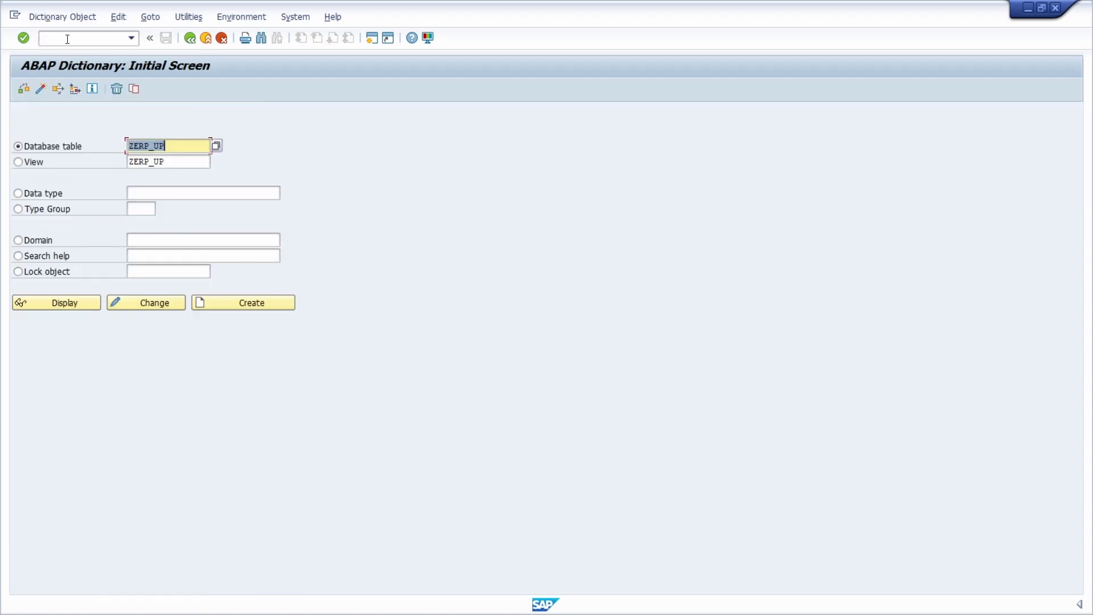
left_click(90, 307)
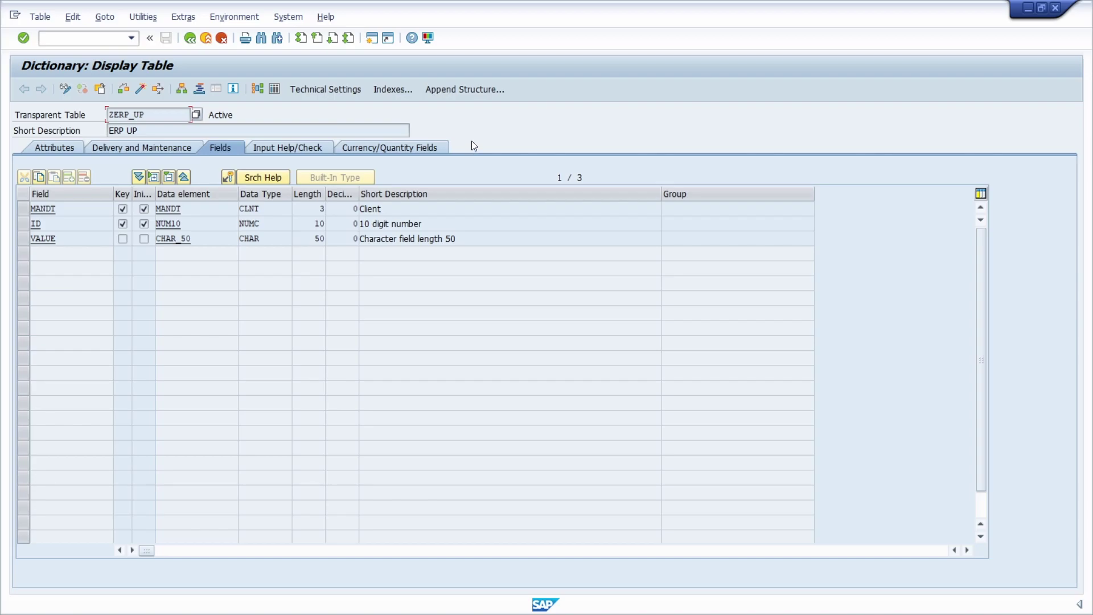
Check the technical settings of ZERP_UP, return to the table and display its enhancement category
left_click(332, 94)
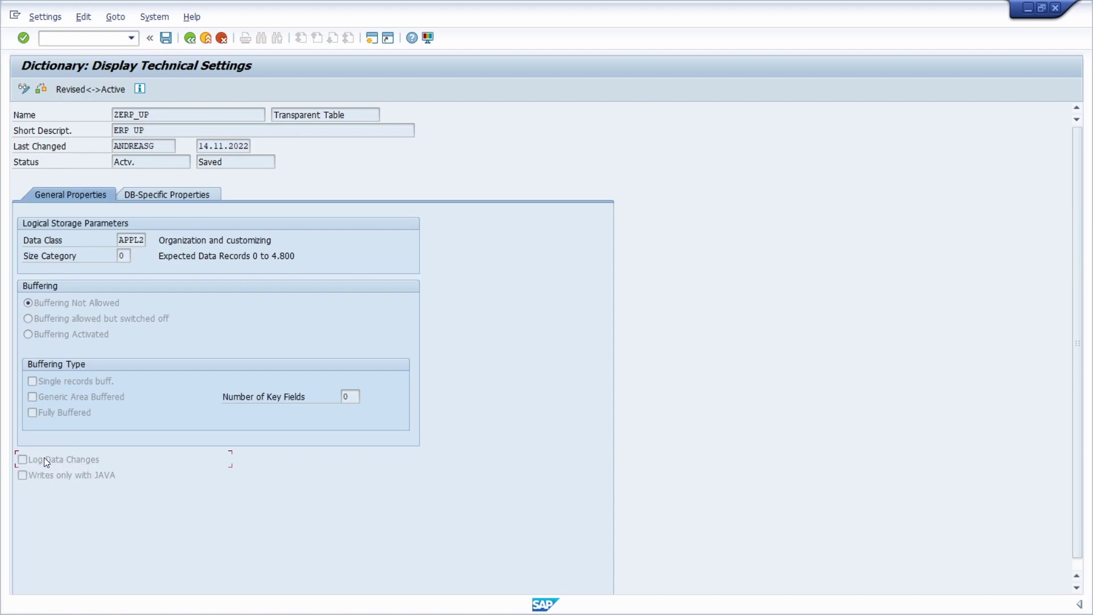
left_click(190, 37)
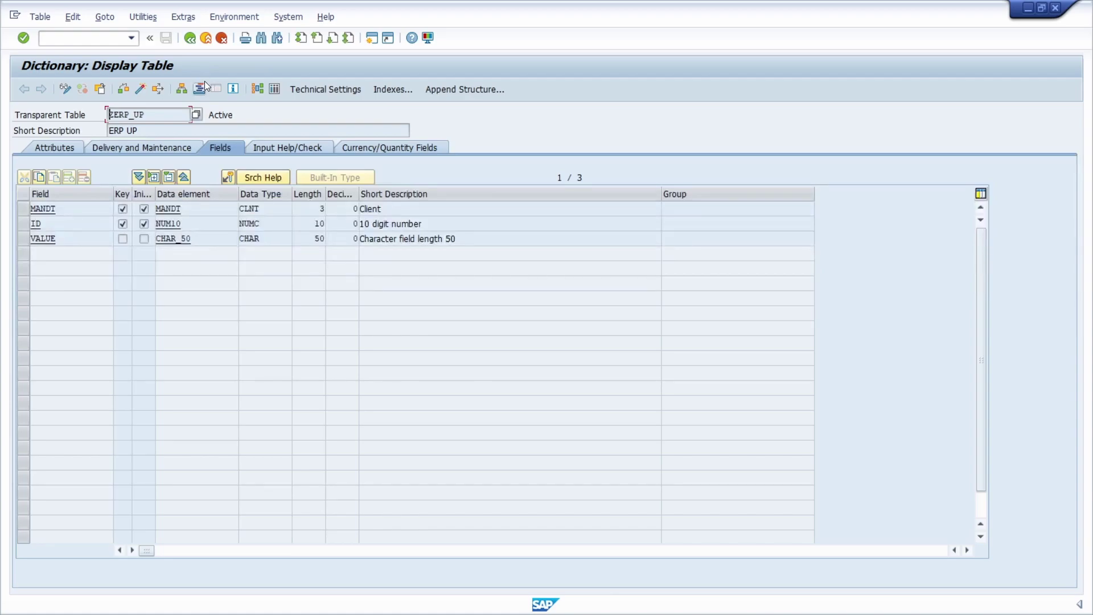
left_click(181, 20)
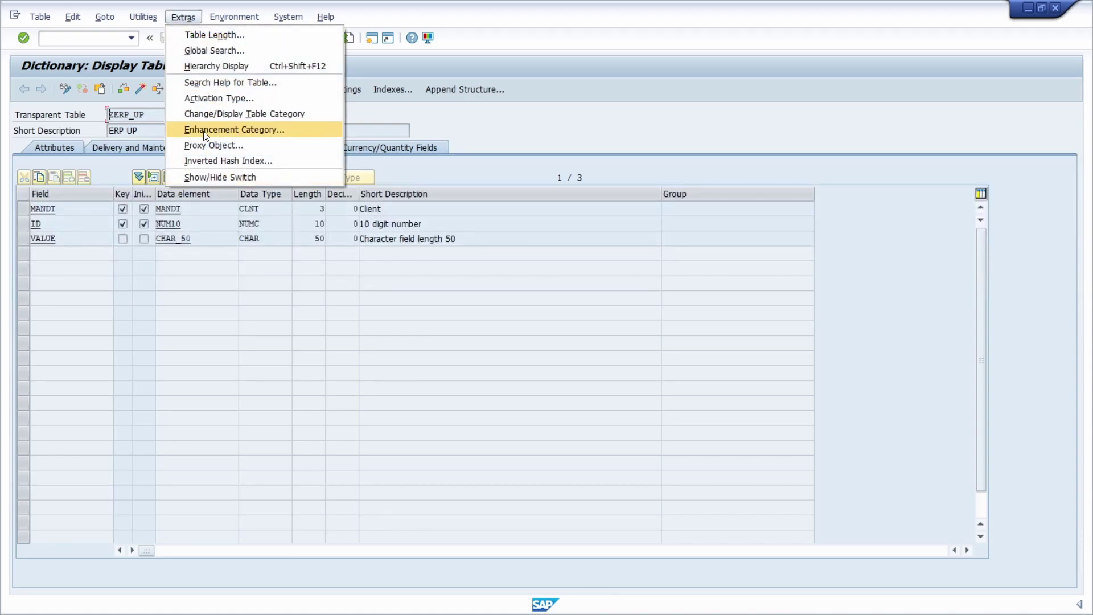
left_click(275, 131)
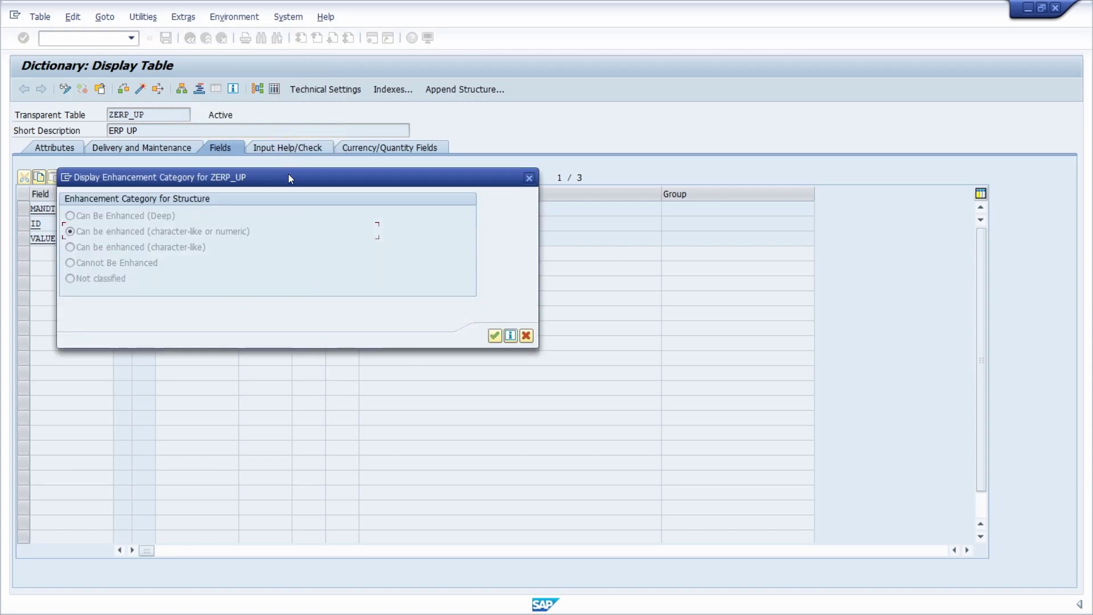